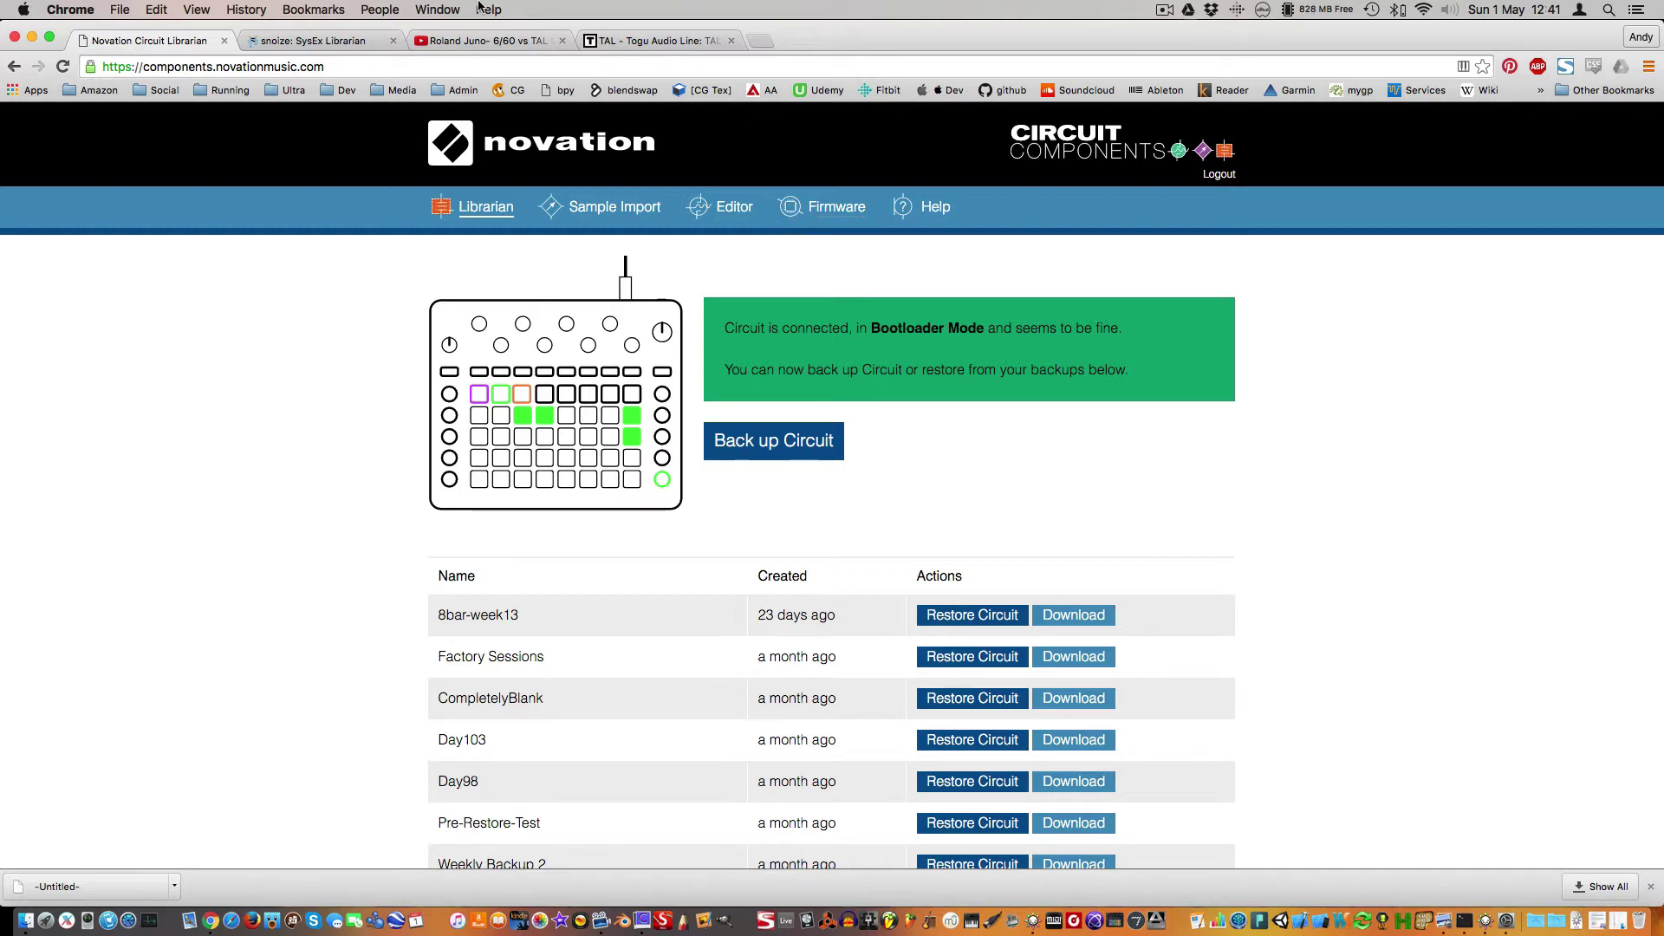
Switch to the 'snoize: SysEx Librarian' download page tab in Chrome.
left_click(332, 42)
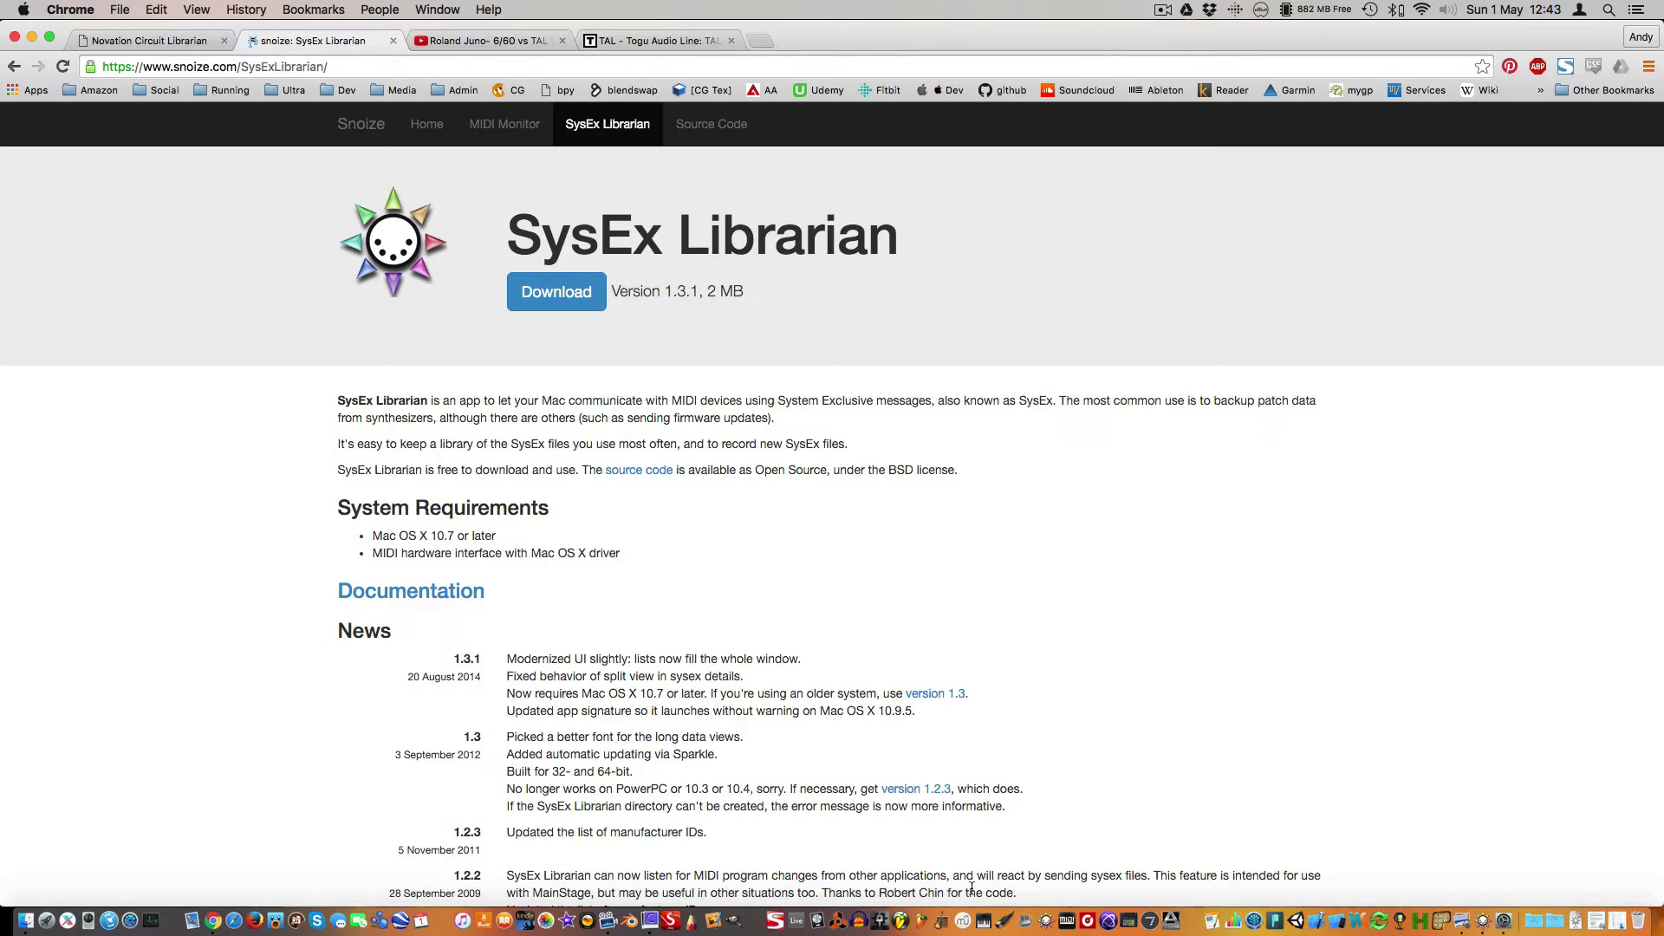
Bring up the Options submenu of the SysEx Librarian Dock icon.
right_click(1046, 920)
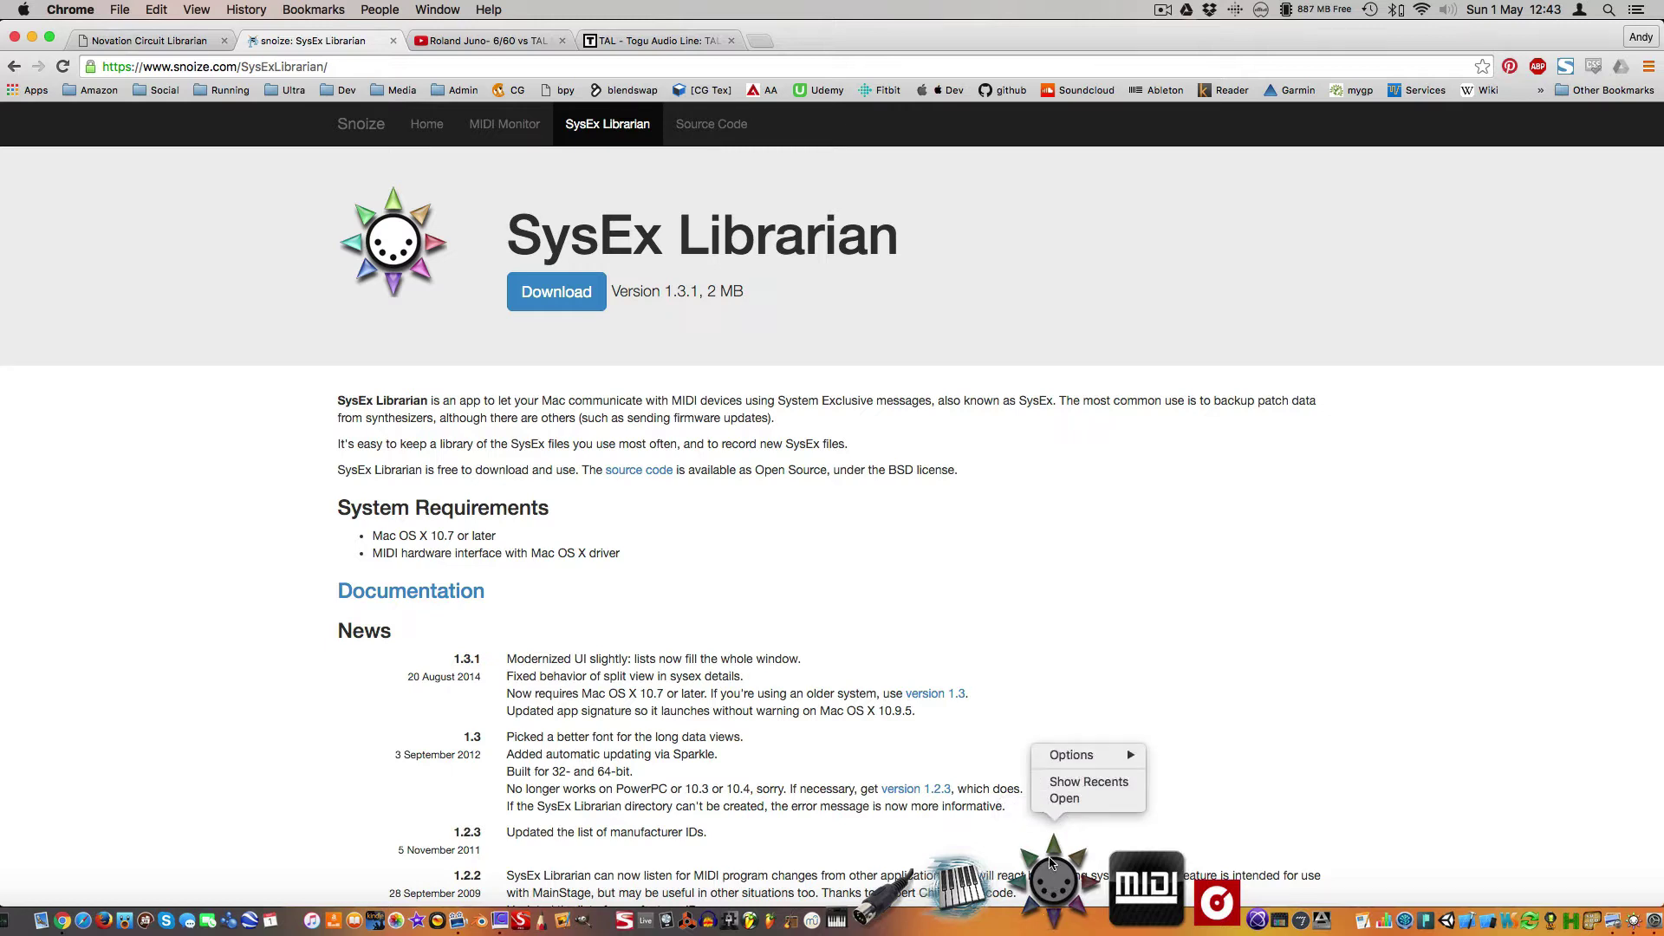
mouse_move(1106, 760)
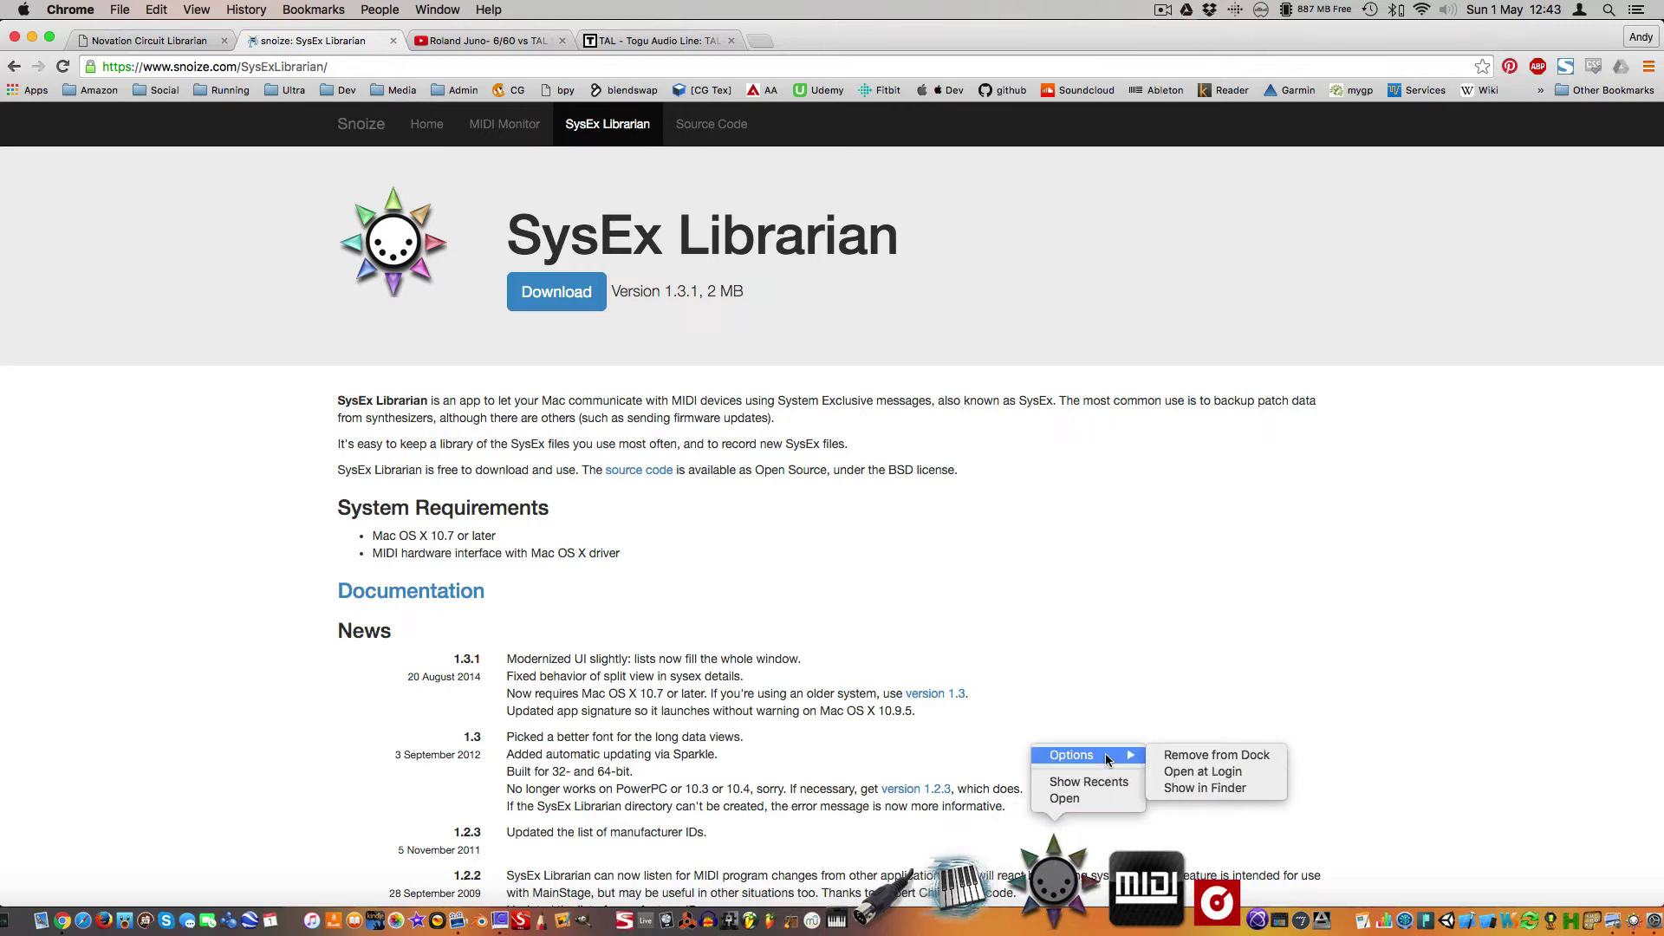
Reveal SysEx Librarian in the Session Backup Finder window, move it aside, and launch Terminal via Spotlight.
left_click(1247, 790)
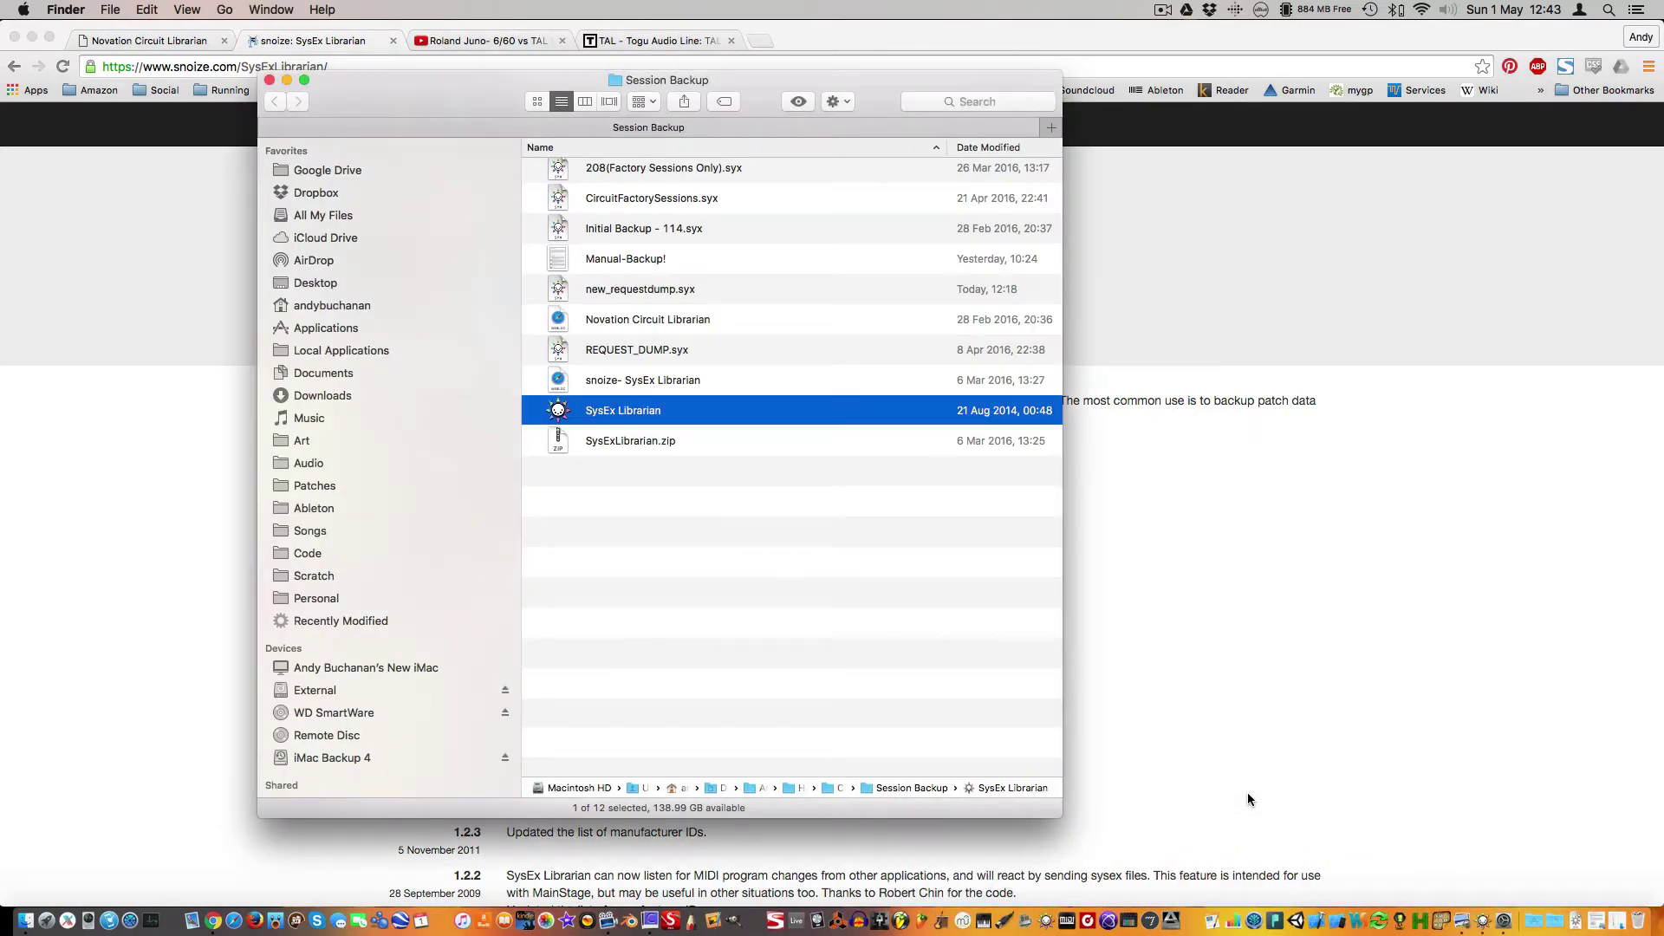
left_click_drag(433, 79, 240, 62)
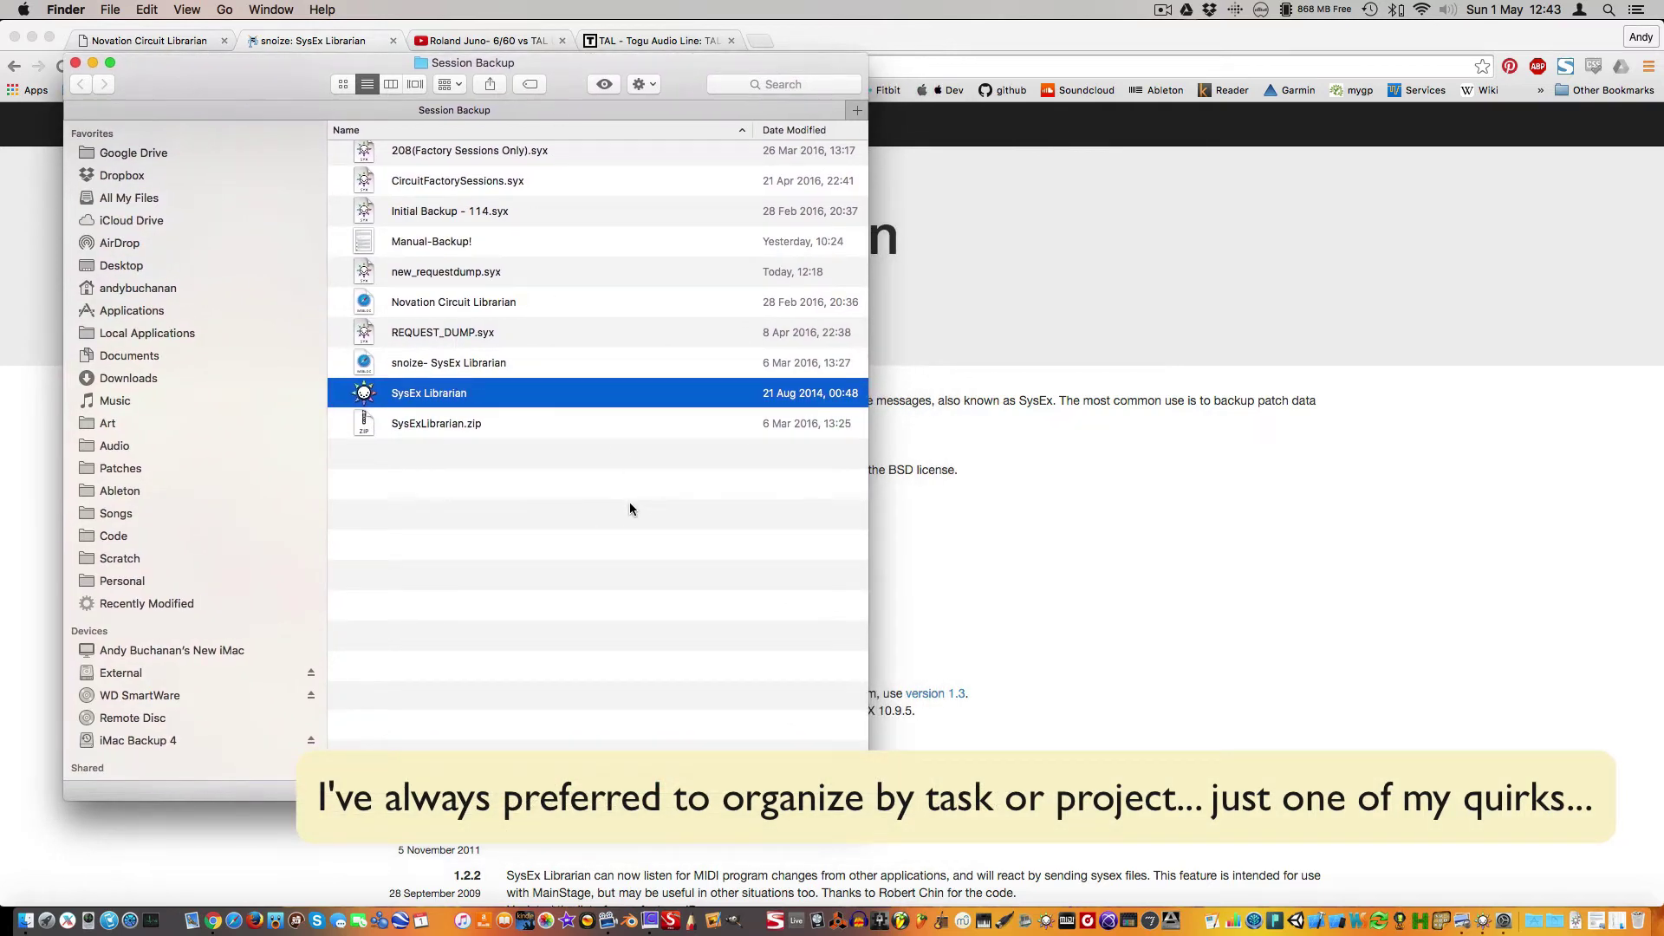
key("super+space")
type("terminal")
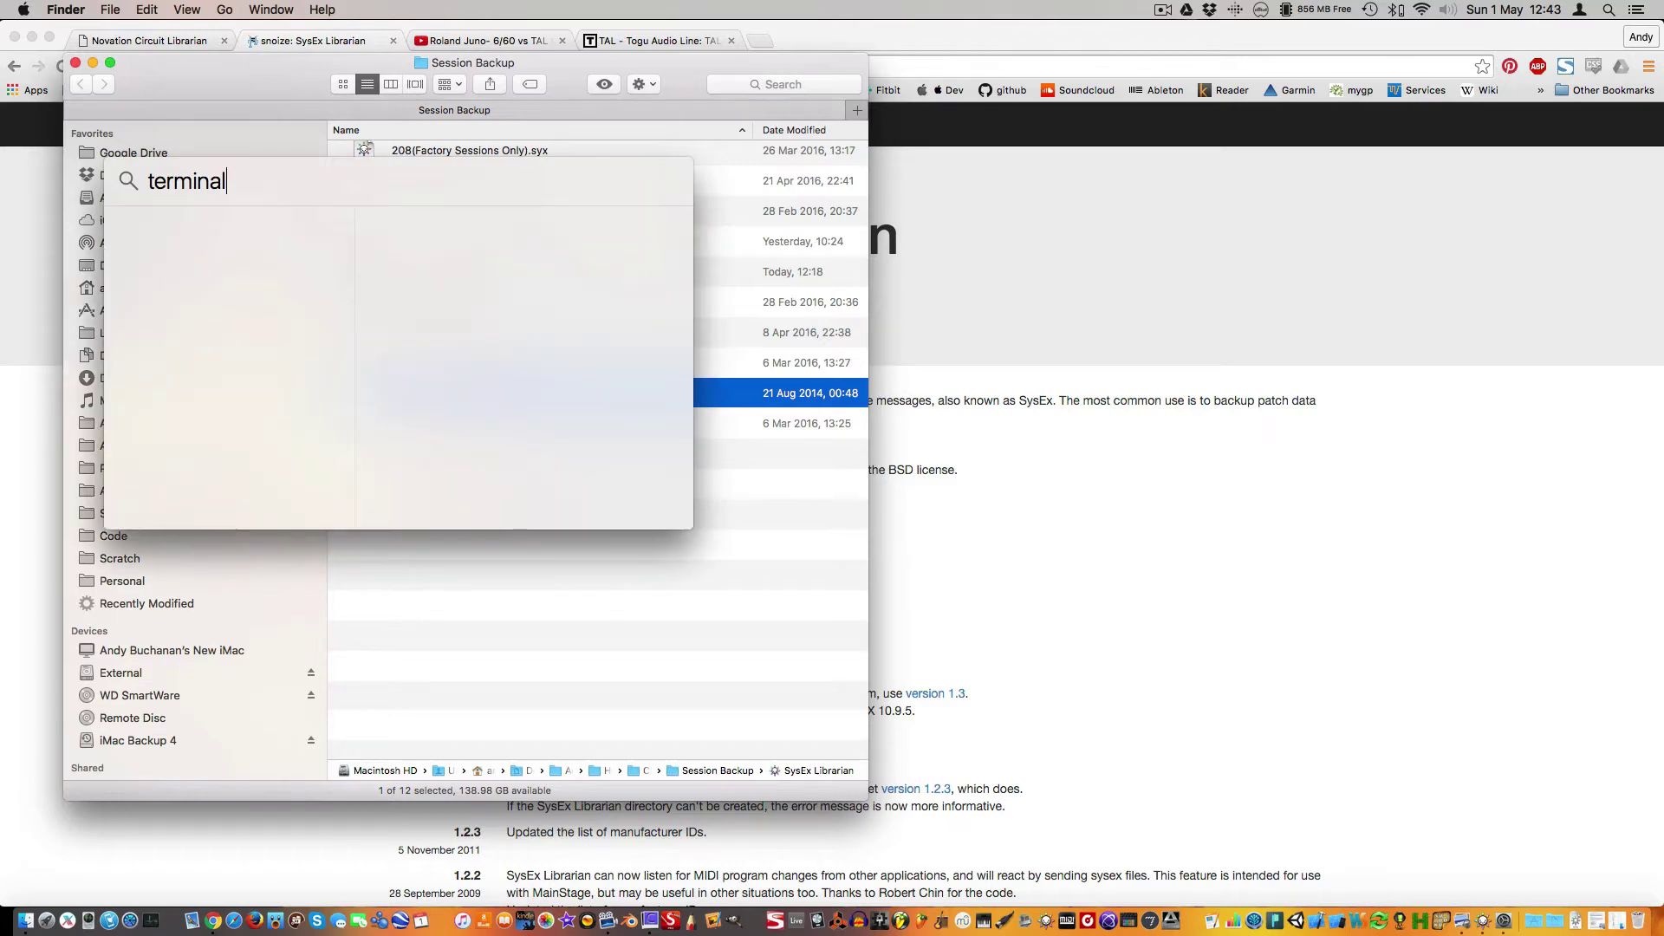
key("Return")
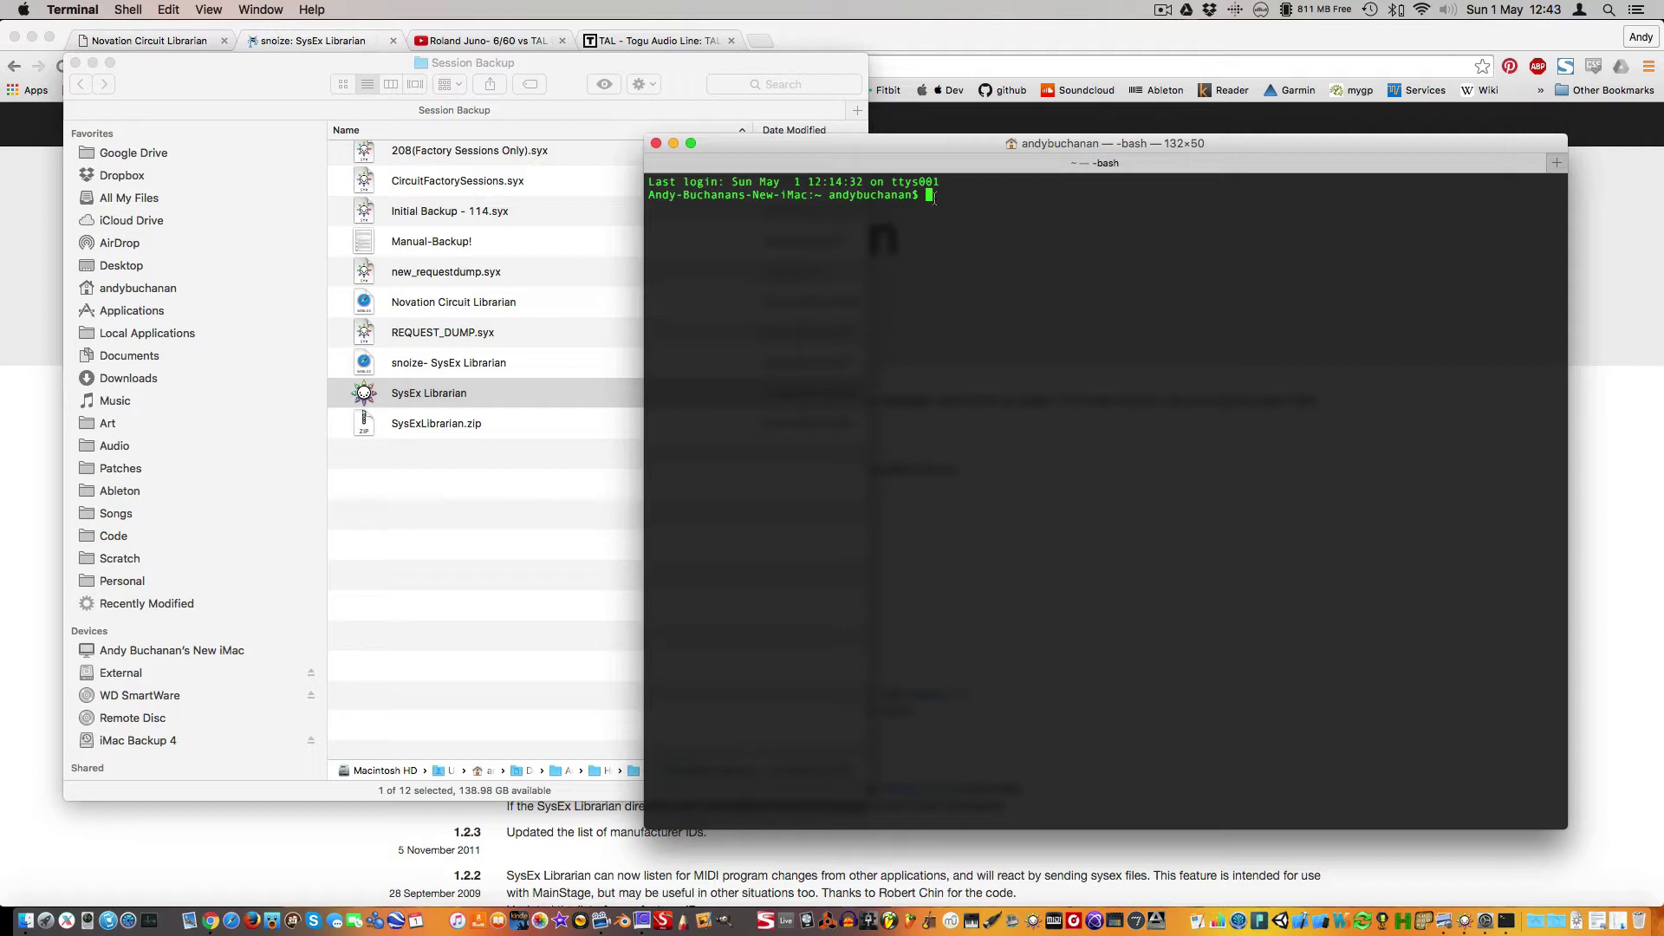
Change into the Session Backup folder and list its contents with ls -la.
type("cd")
left_click_drag(421, 62, 1032, 212)
key("Return")
key("Return")
key("Return")
key("Return")
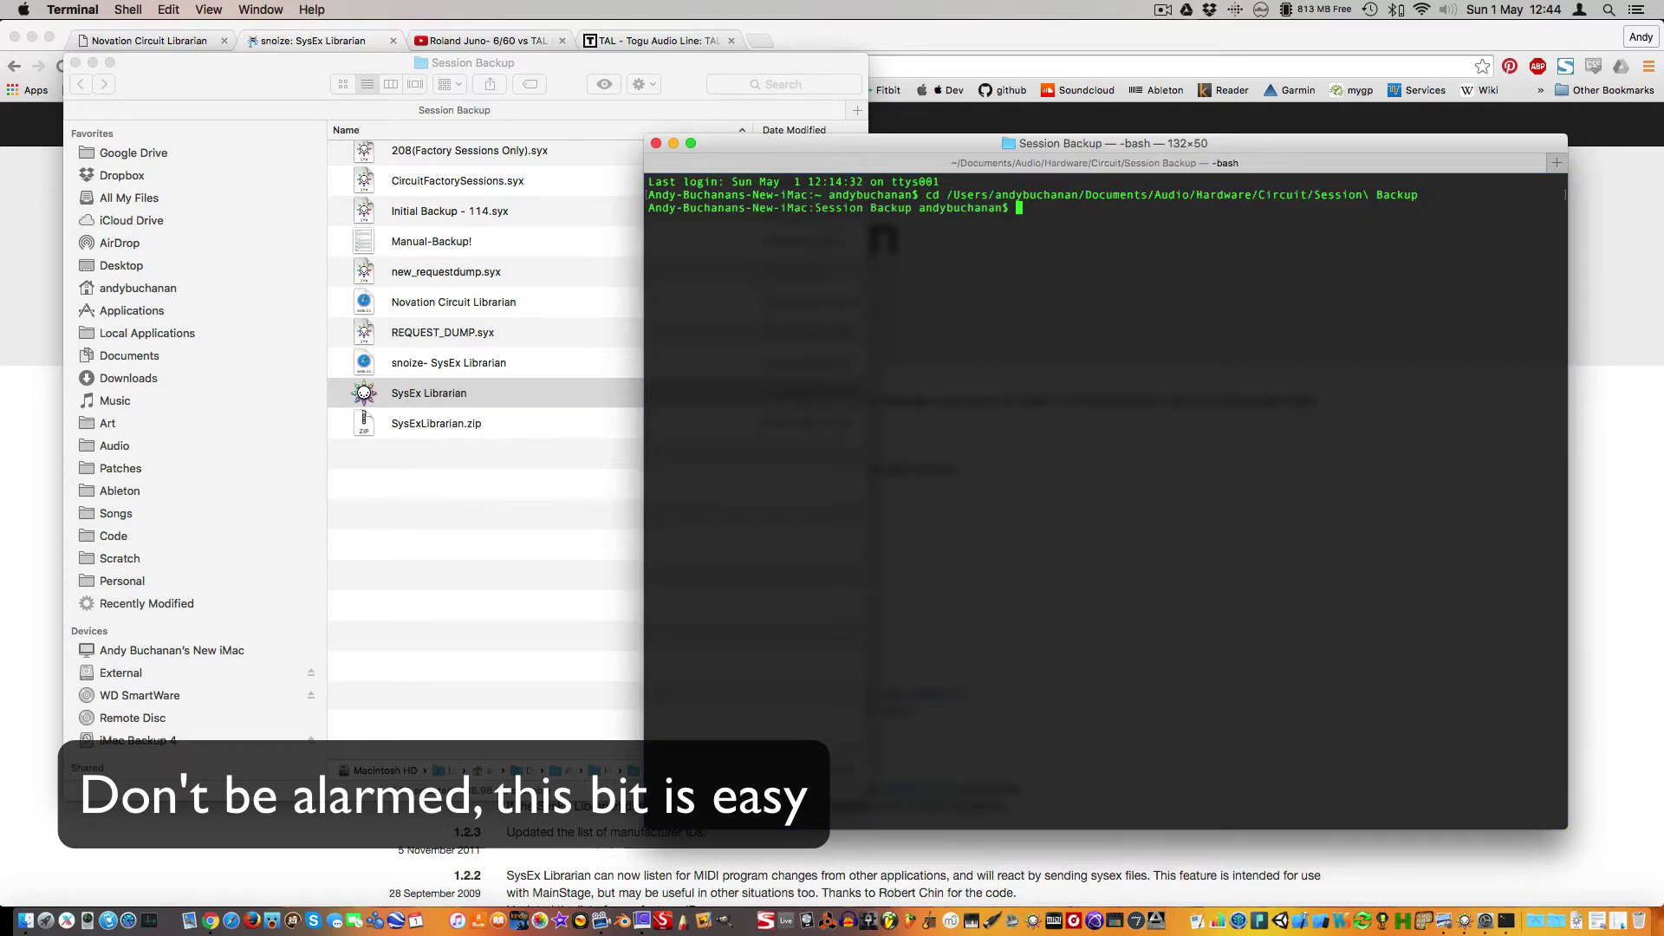
type("ls -la")
key("Return")
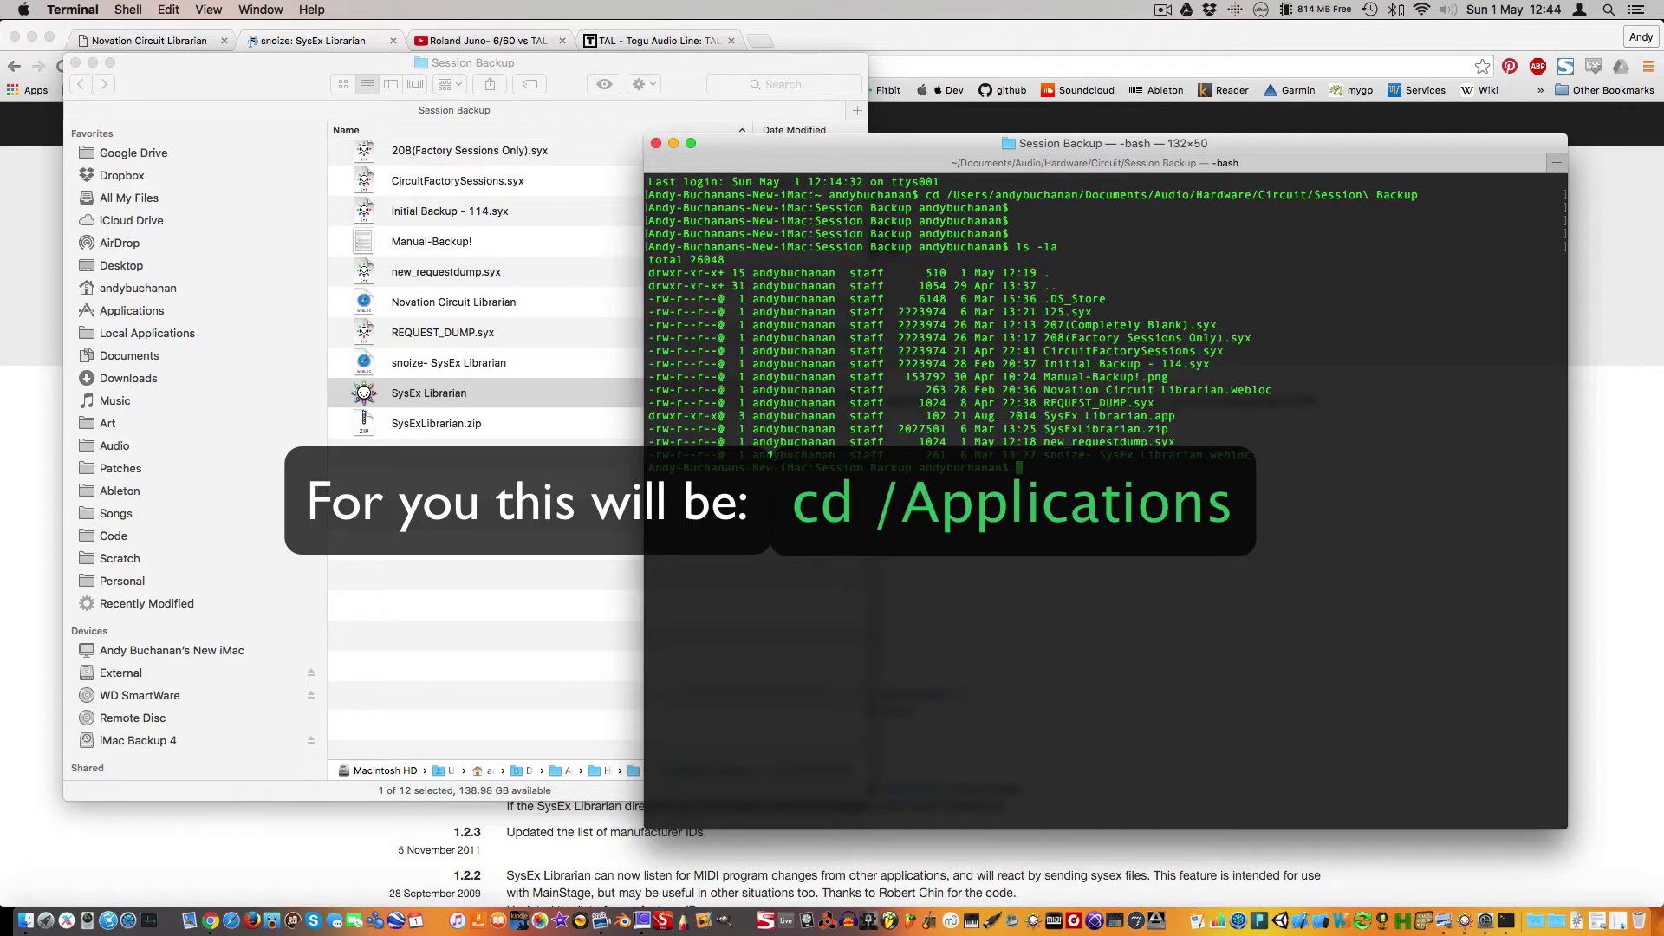
Launch a new SysEx Librarian instance with open -n "SysEx Librarian.app".
type("appn -")
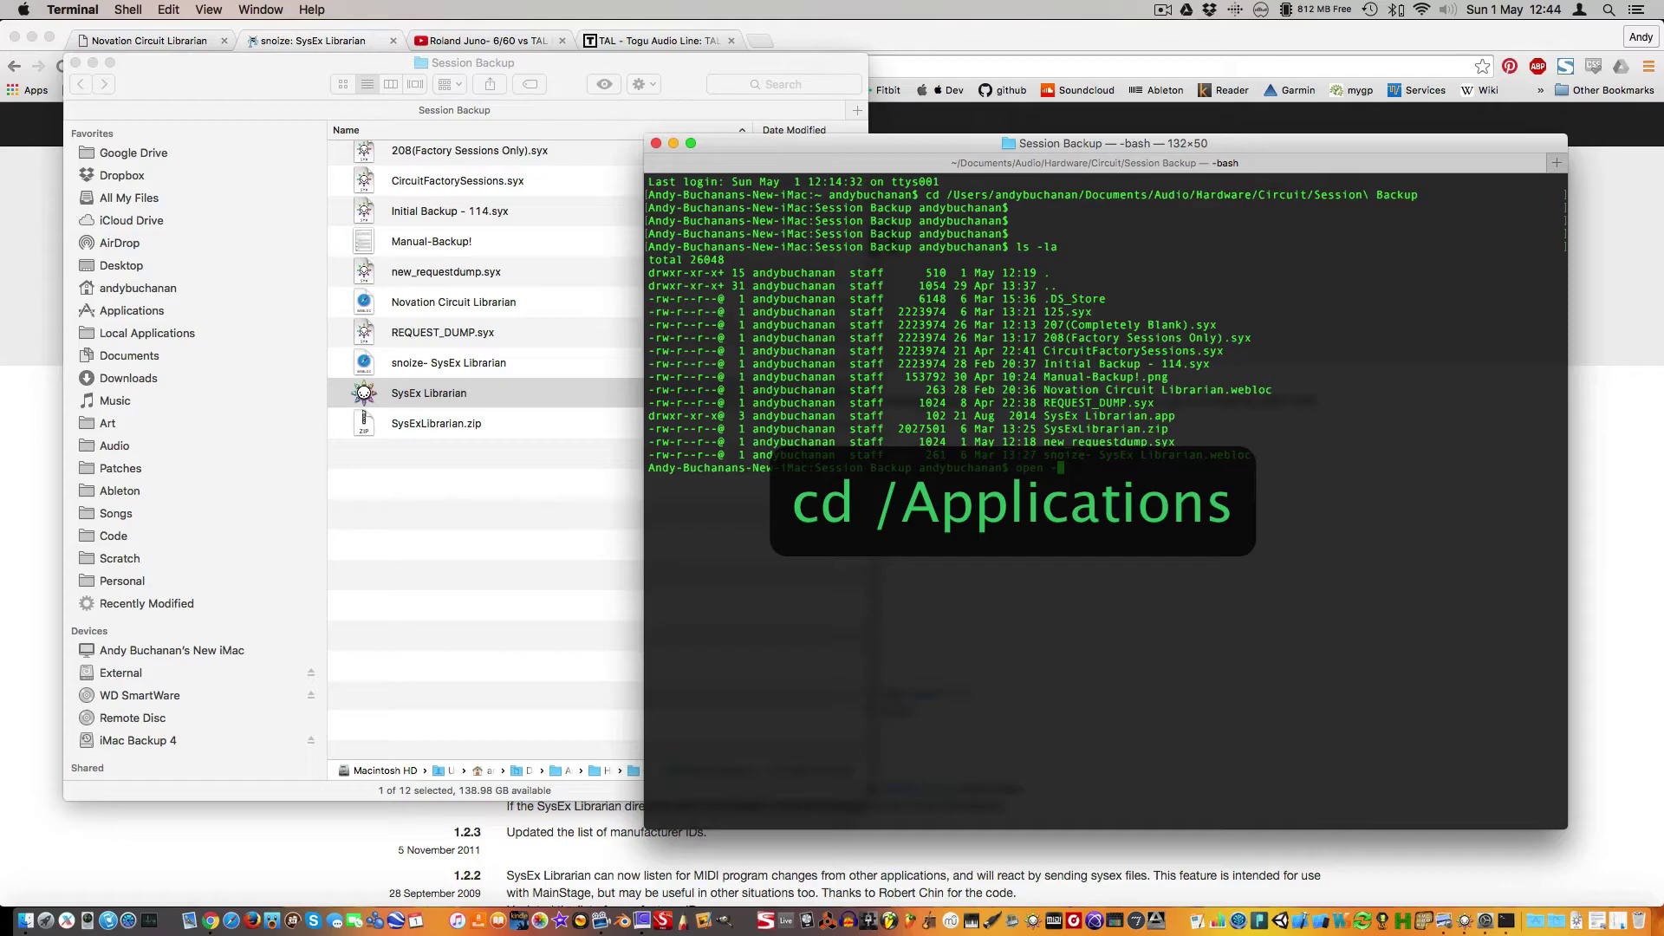
type("n")
type(" \"Sys")
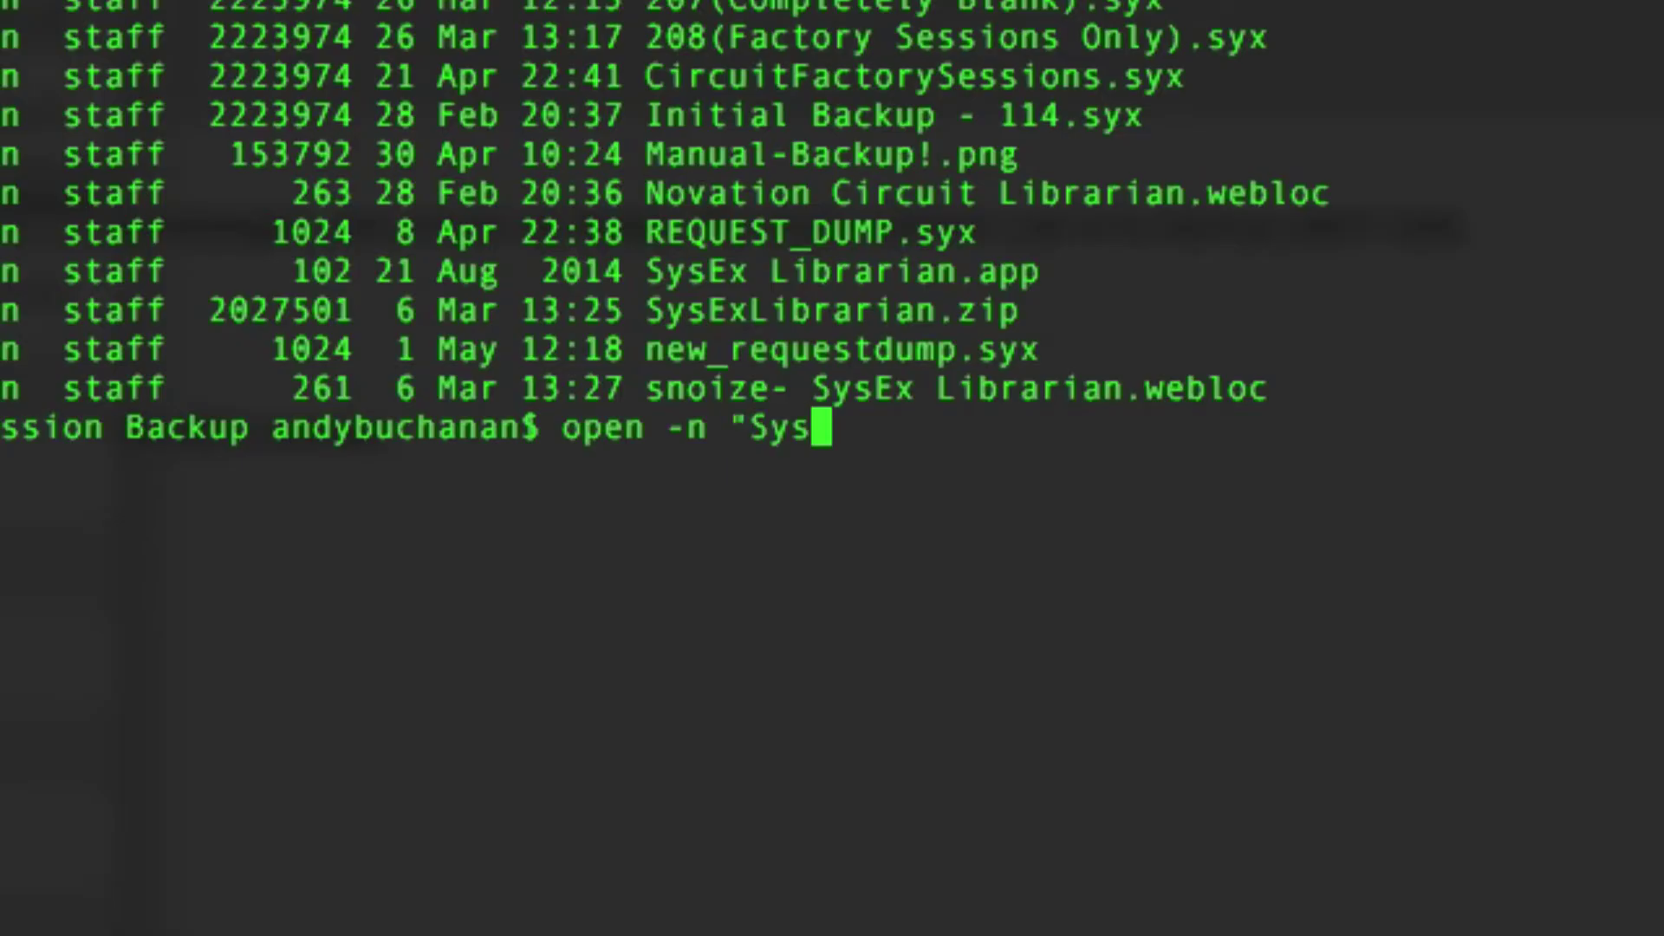
type("Ex Lib")
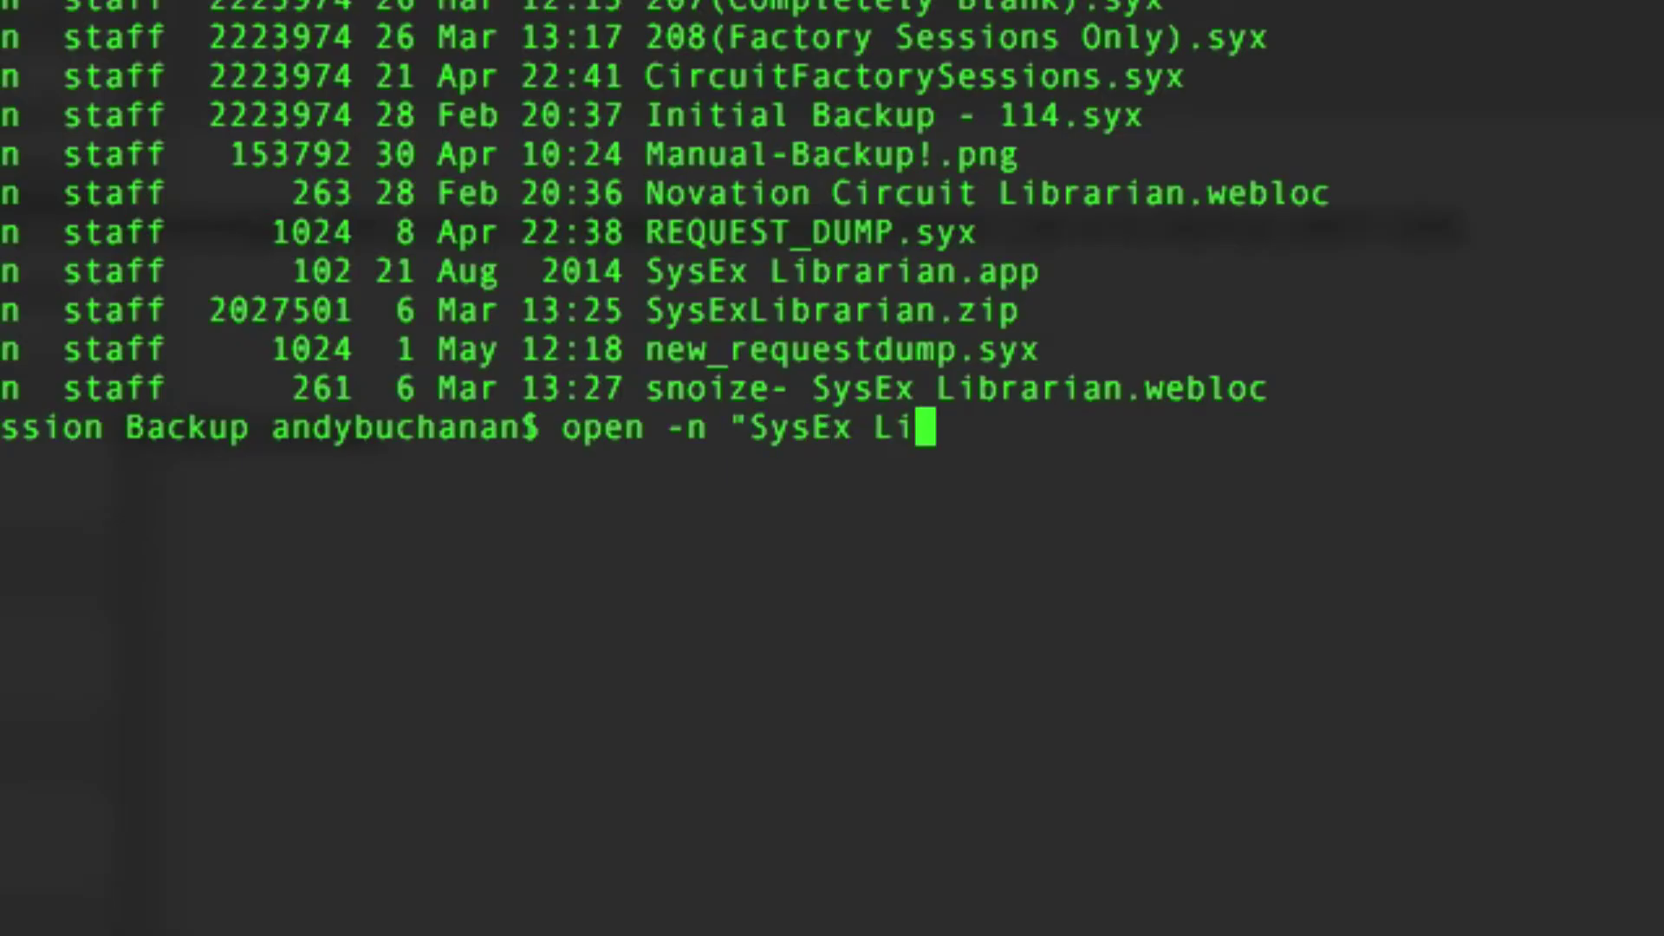
key("Tab")
key("Return")
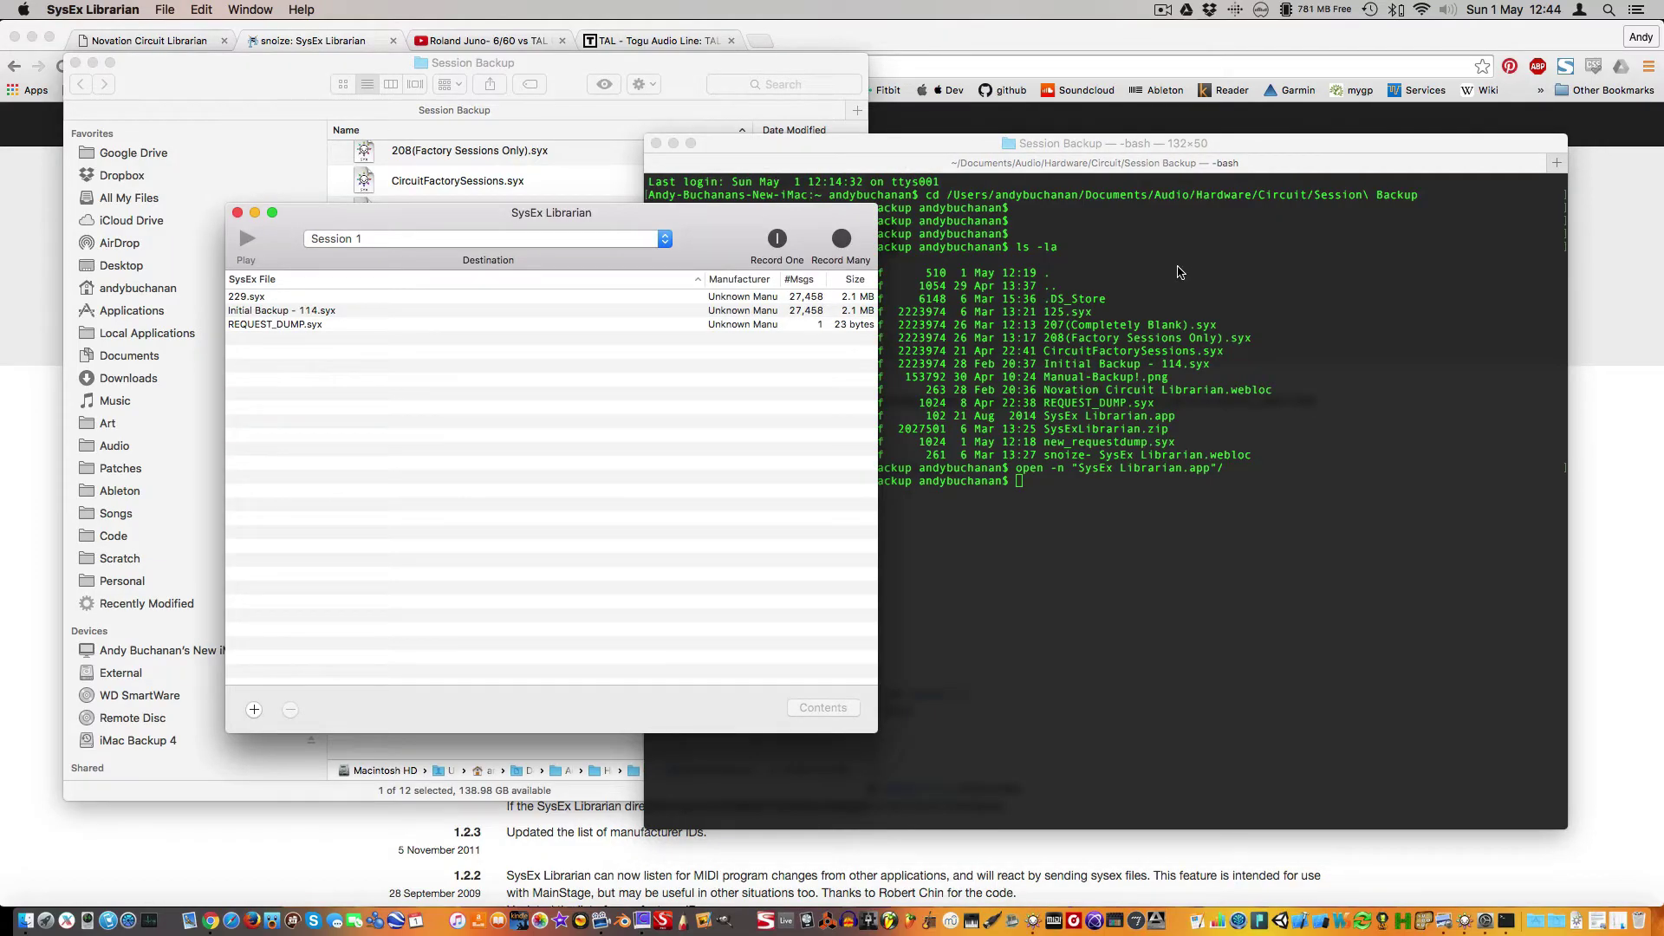
Rerun the open command for a second SysEx Librarian and arrange both windows visibly.
left_click(1175, 263)
key("Up")
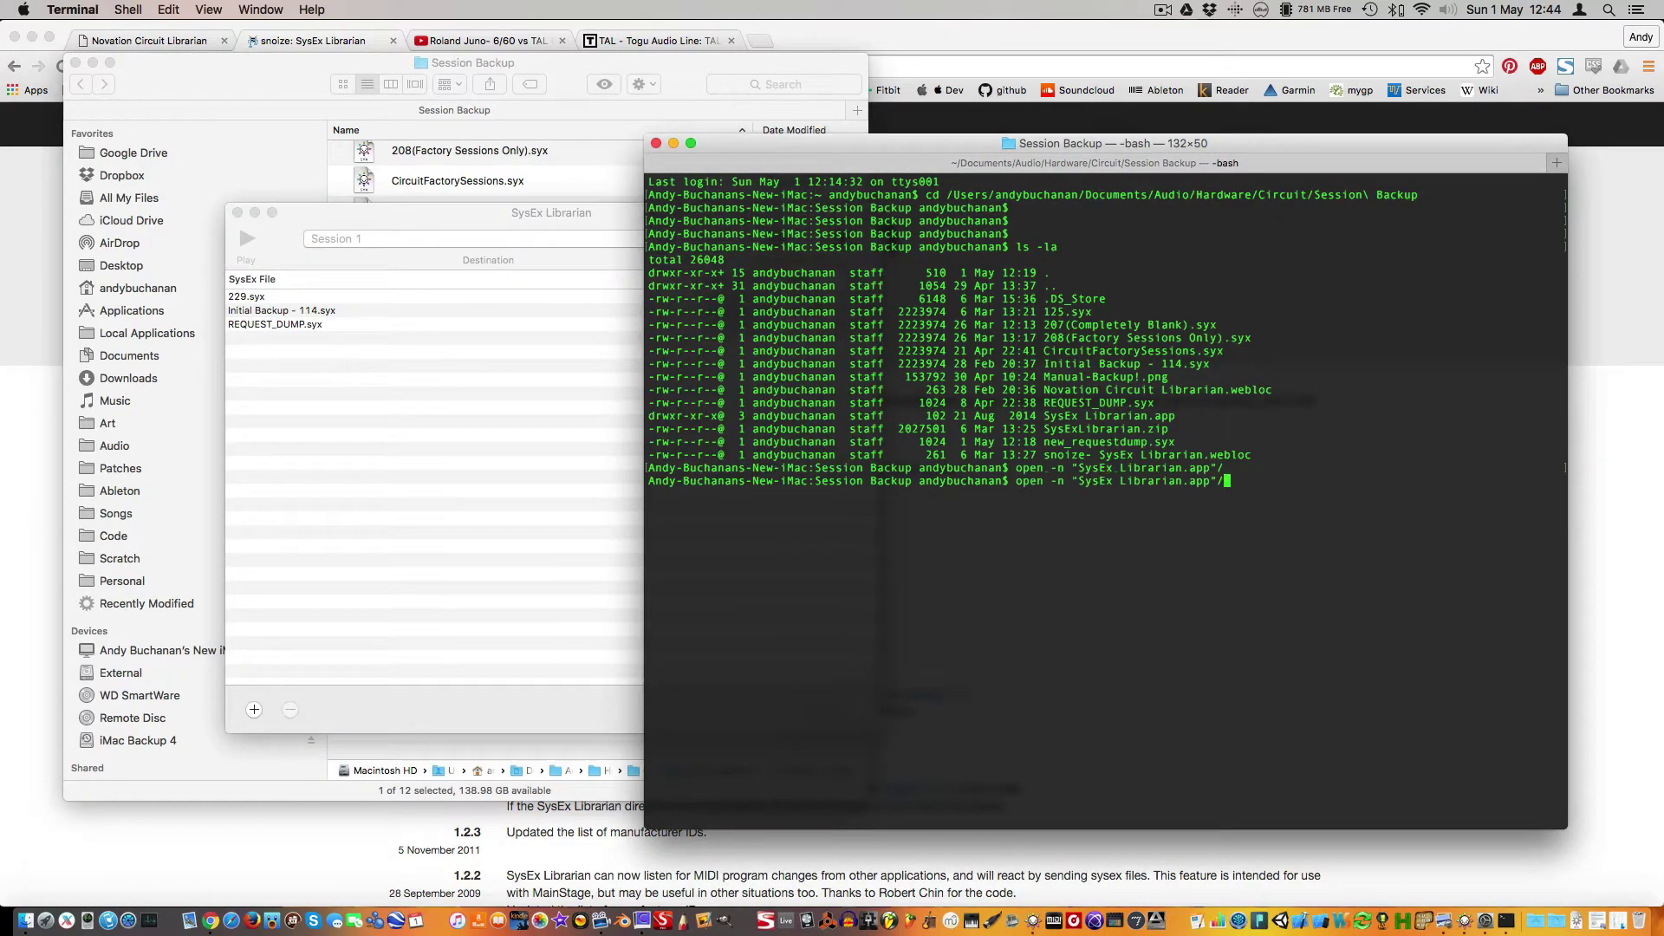
key("Return")
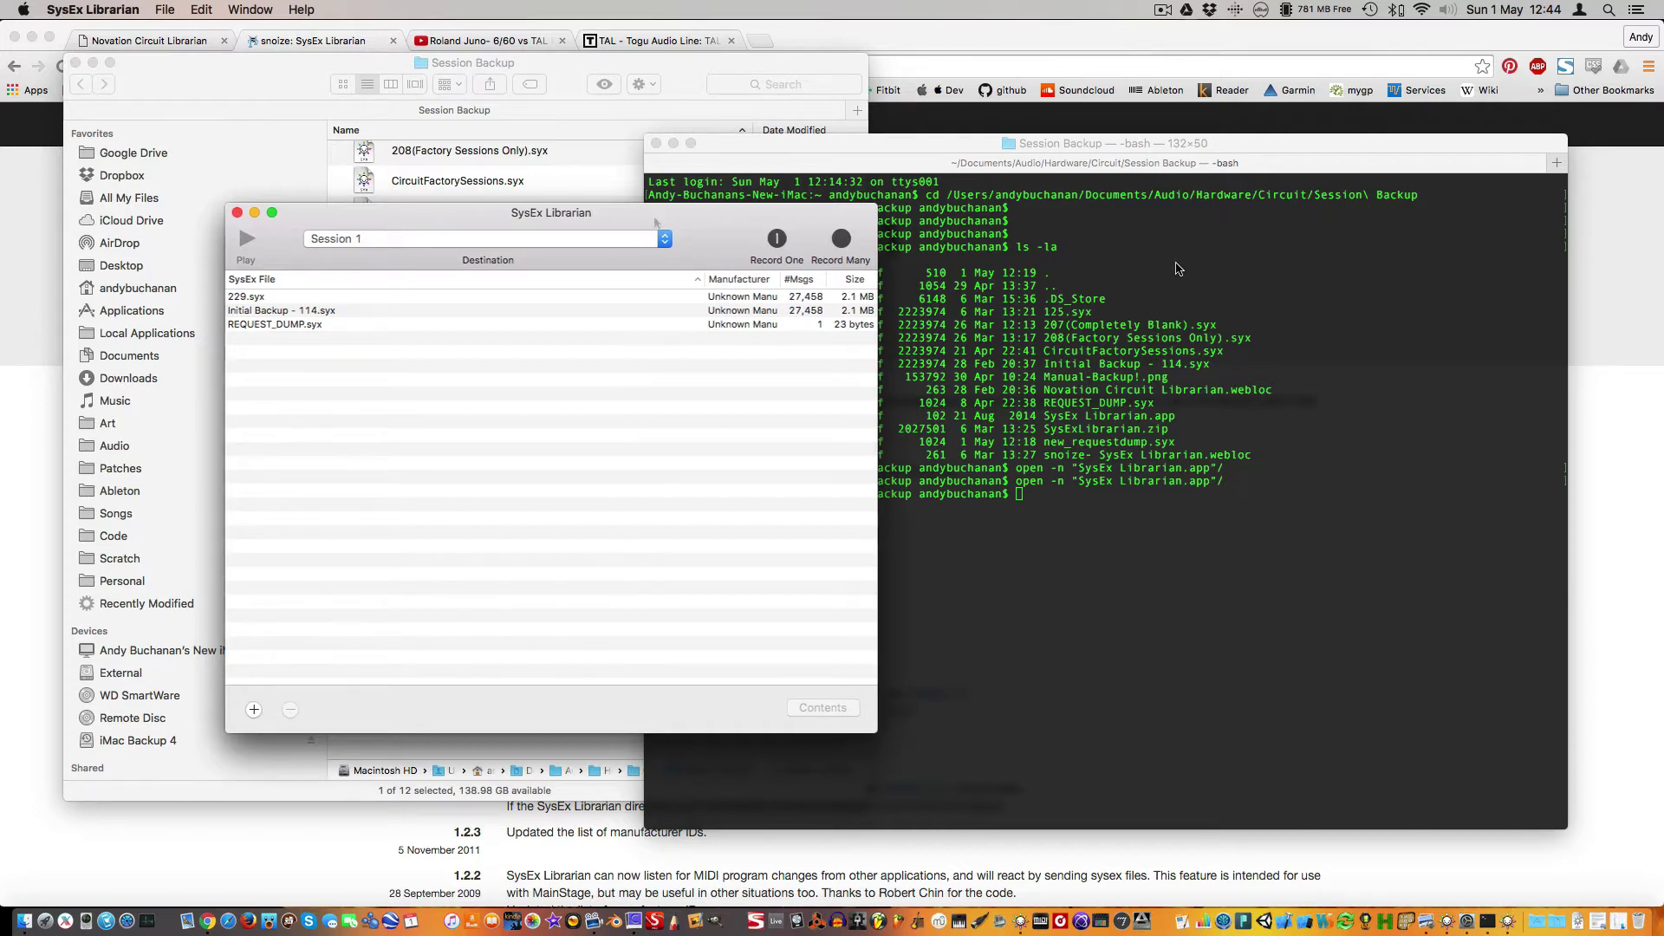
left_click_drag(1157, 224, 466, 331)
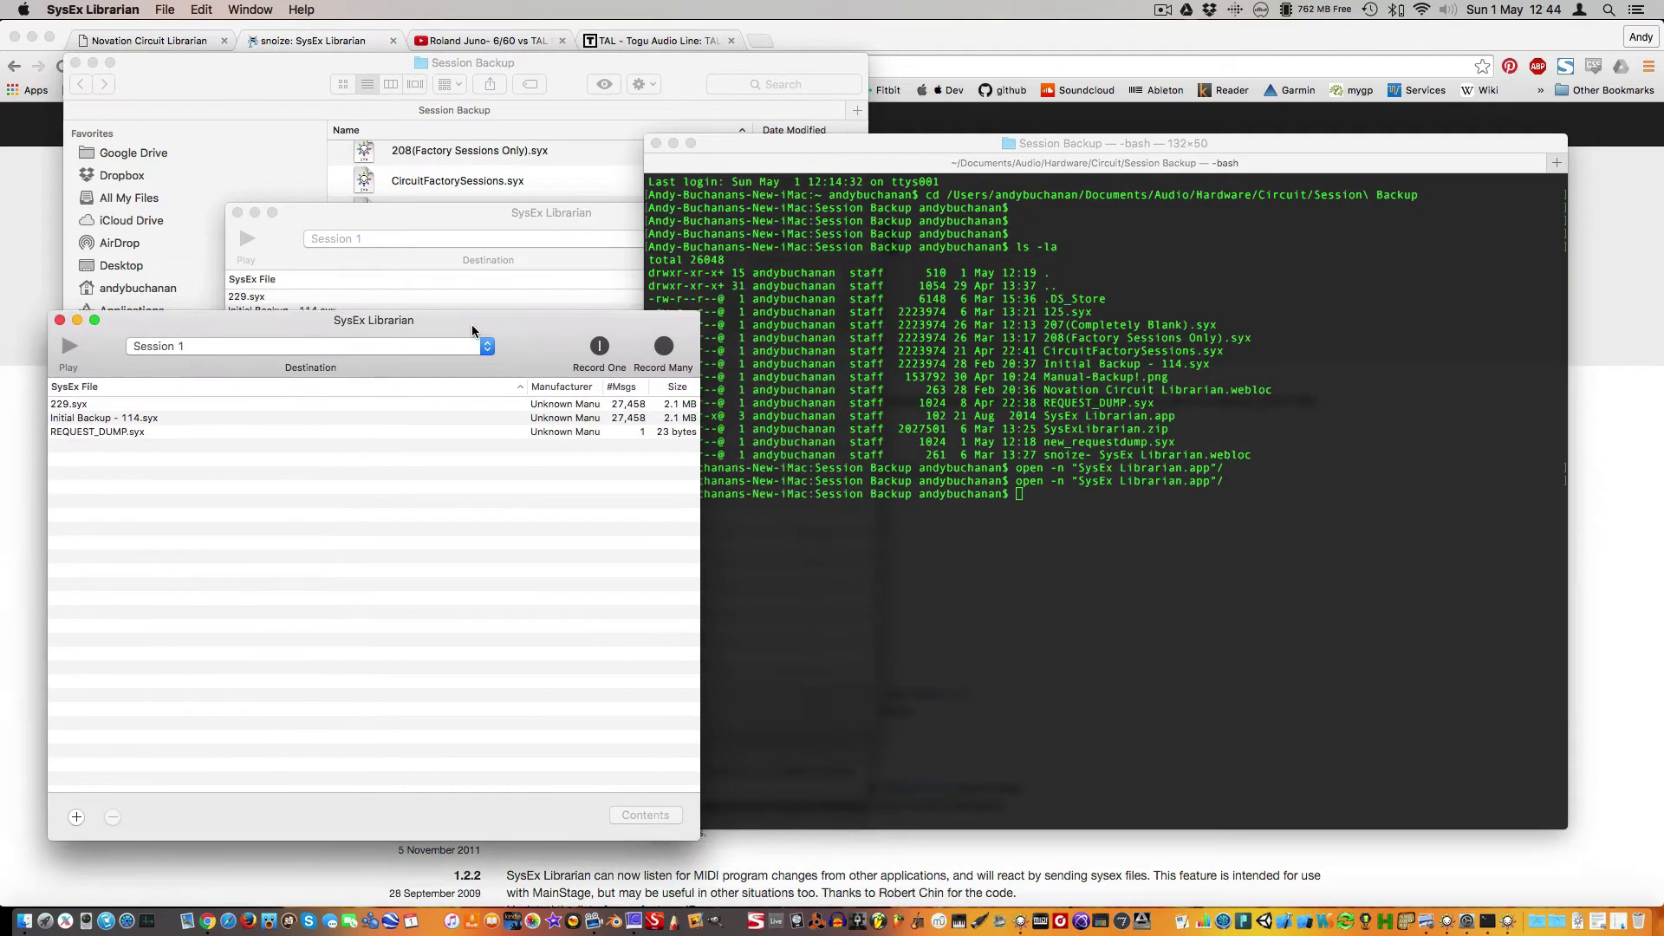
left_click_drag(661, 72, 1323, 92)
left_click_drag(521, 208, 473, 105)
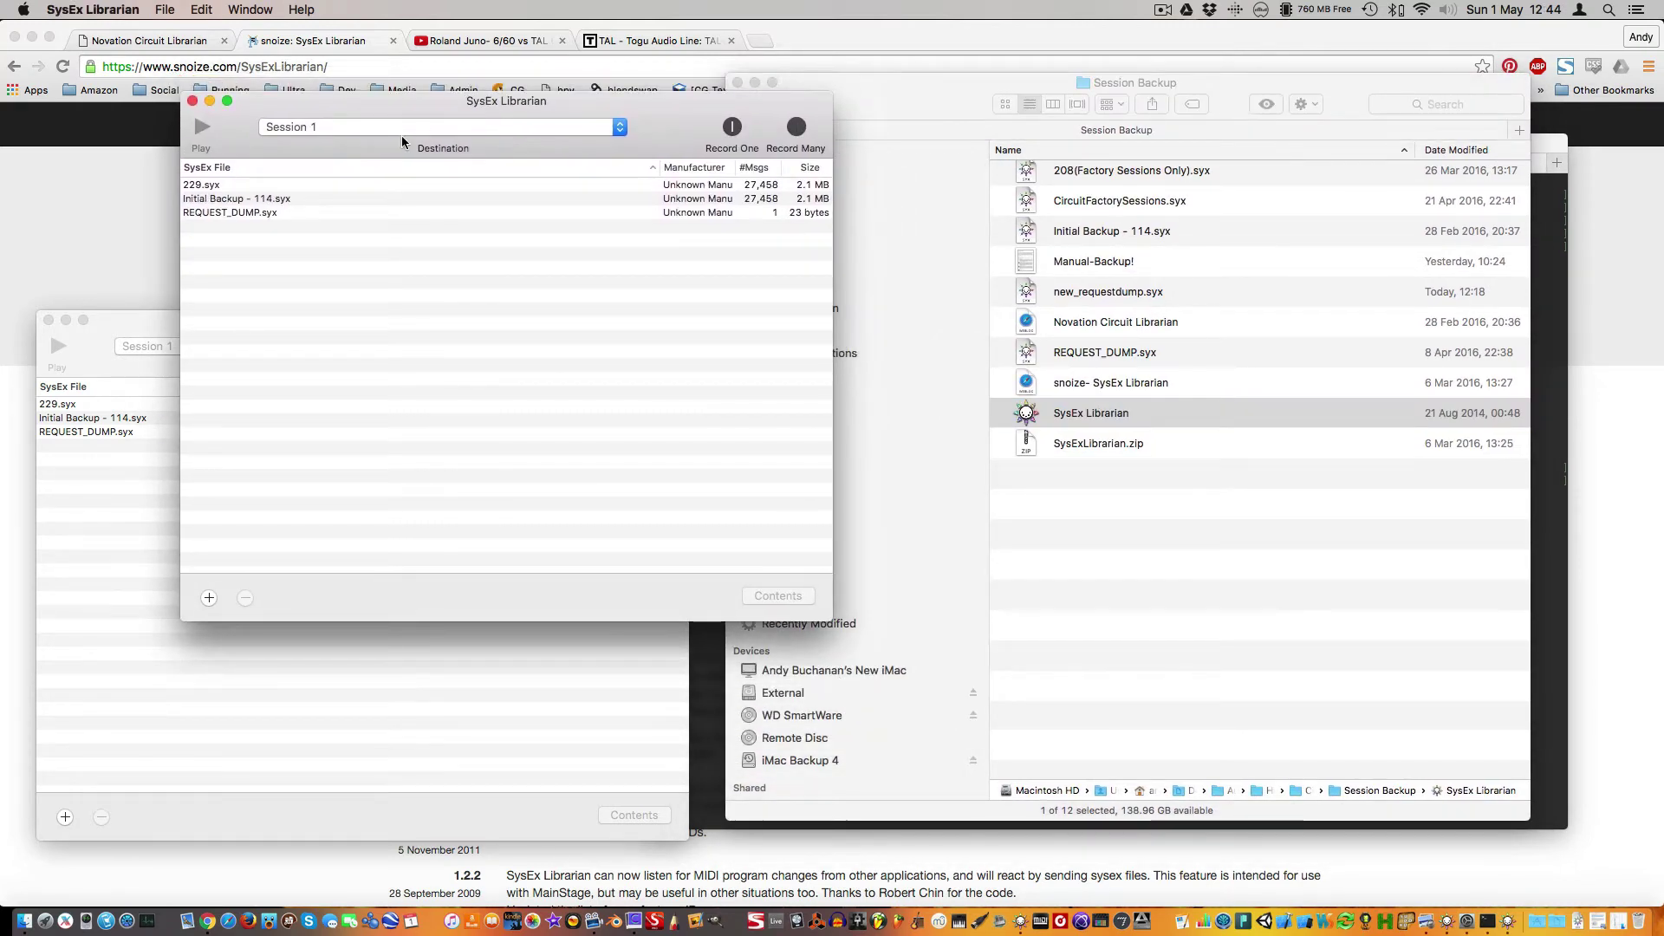
Set the Destination of both SysEx Librarian windows to Circuit Bootloader.
left_click(399, 128)
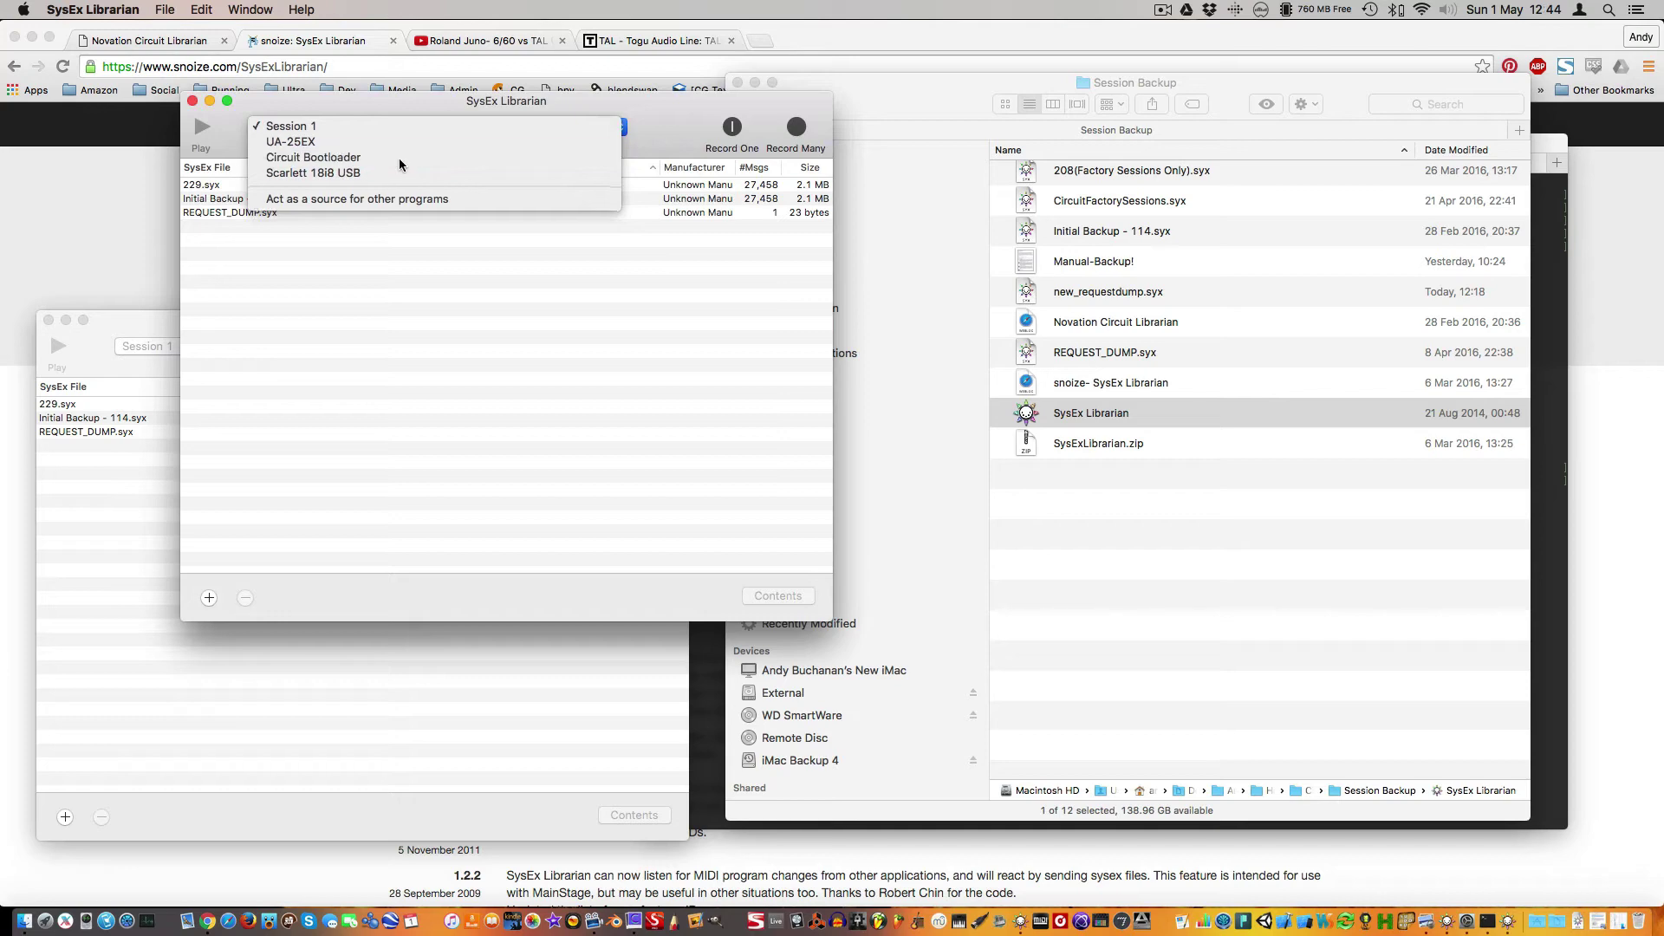
left_click(398, 158)
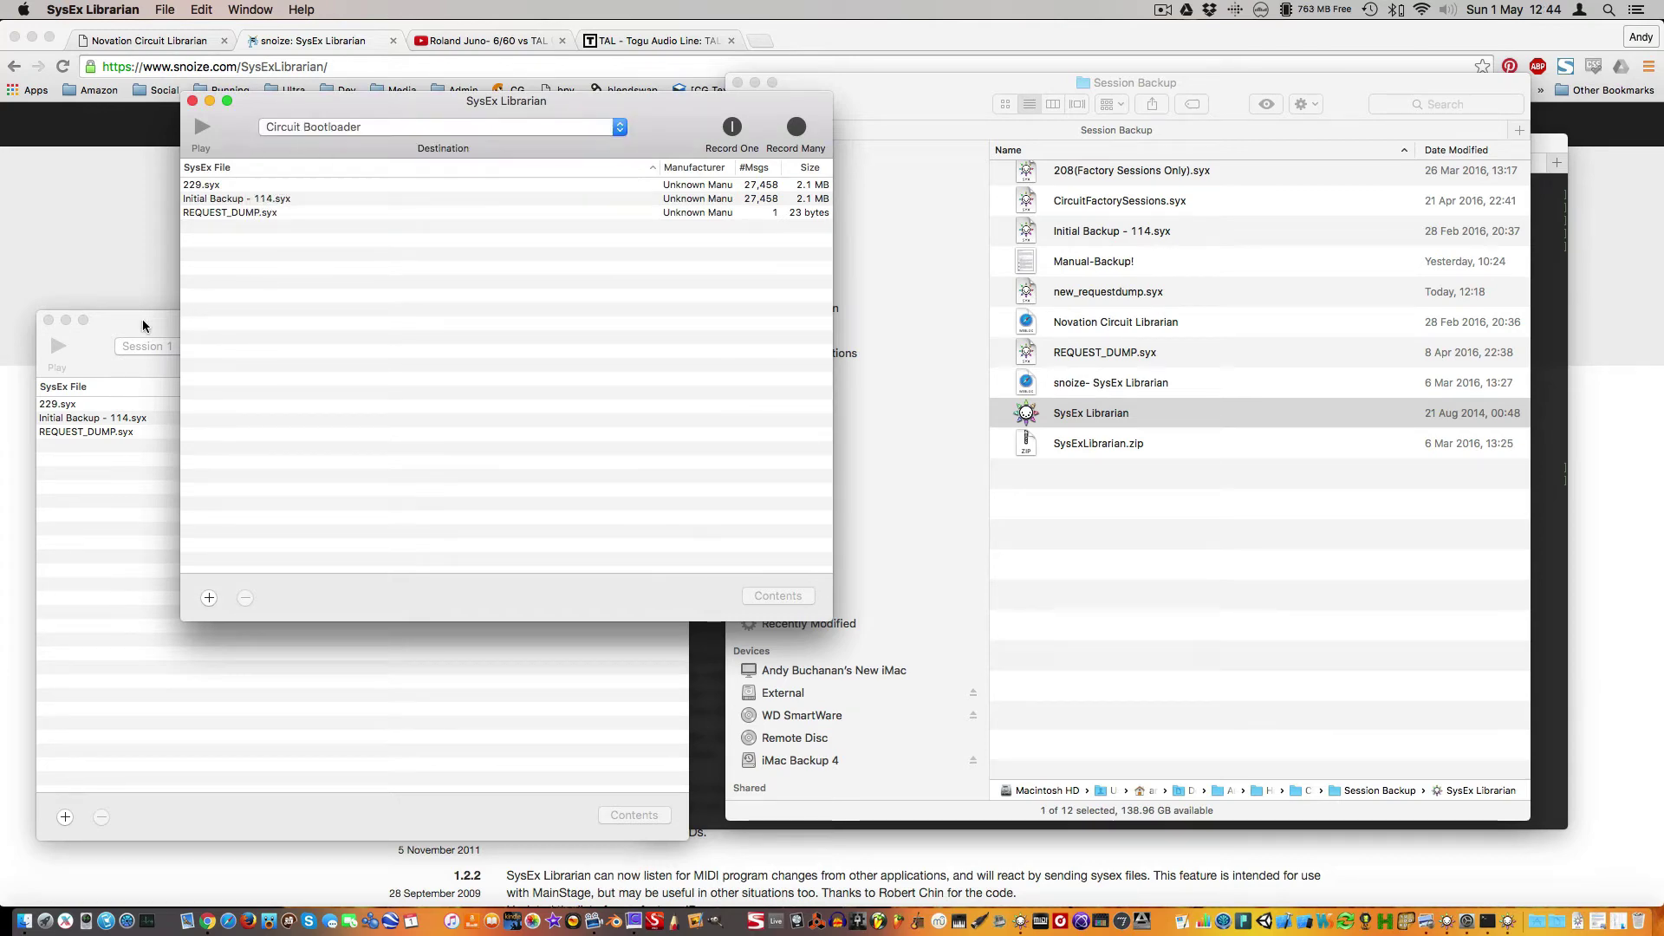
left_click(161, 346)
left_click(167, 346)
left_click(225, 382)
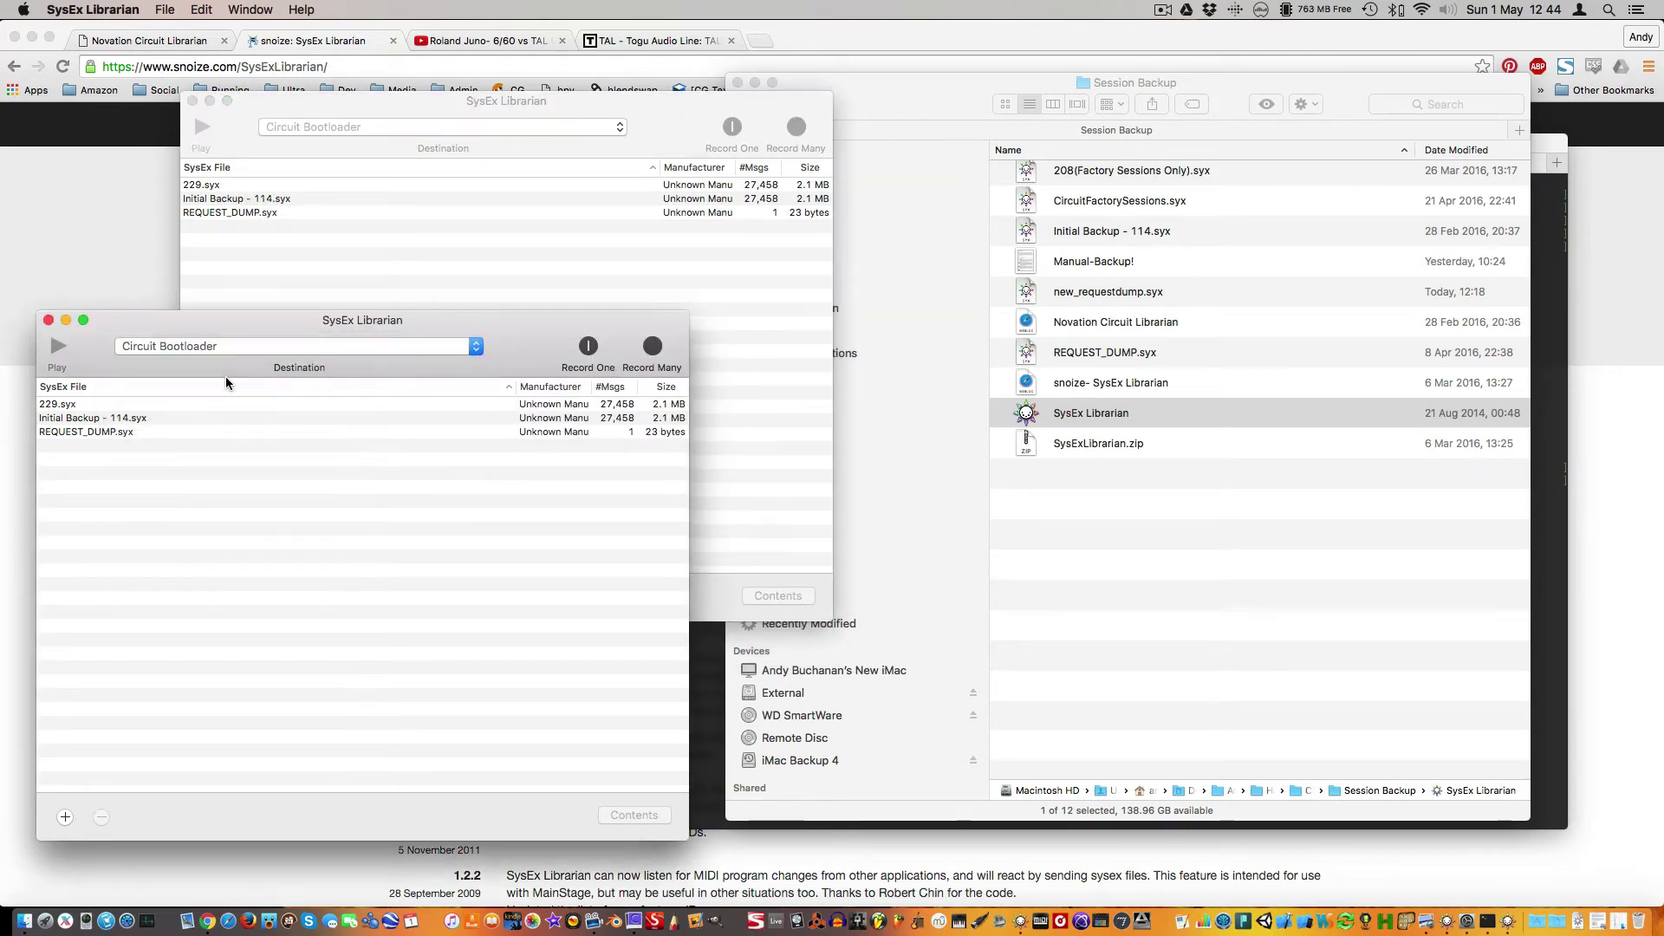
Check the SysEx Librarian preferences, then make the upper window active.
key("super+comma")
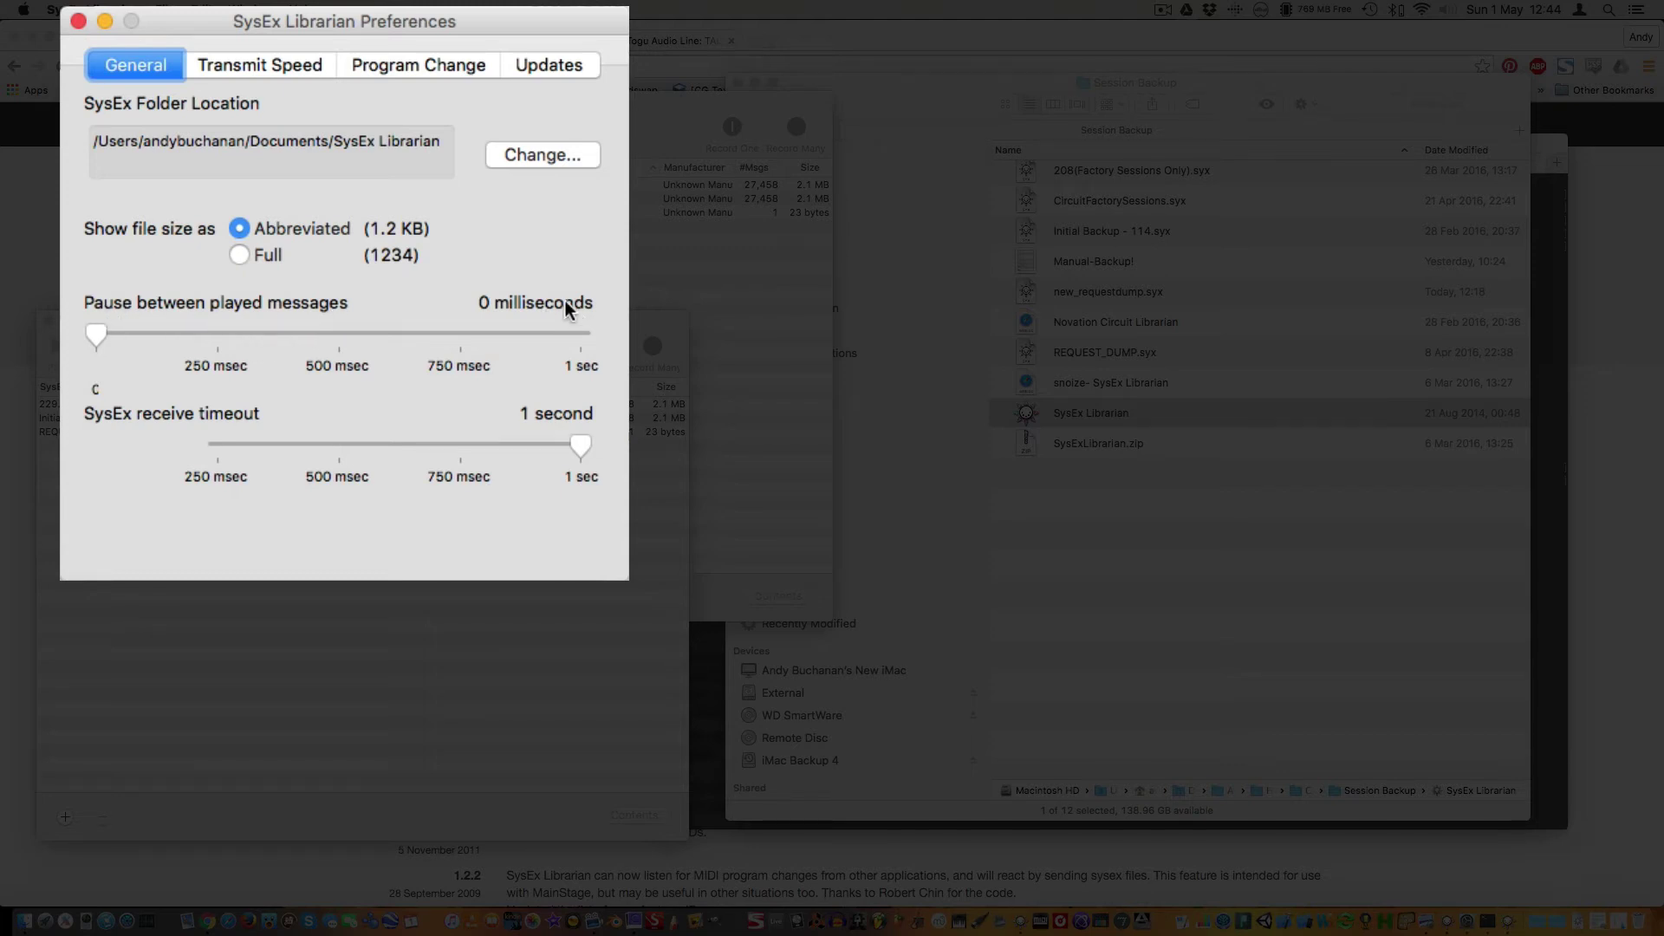
left_click(78, 21)
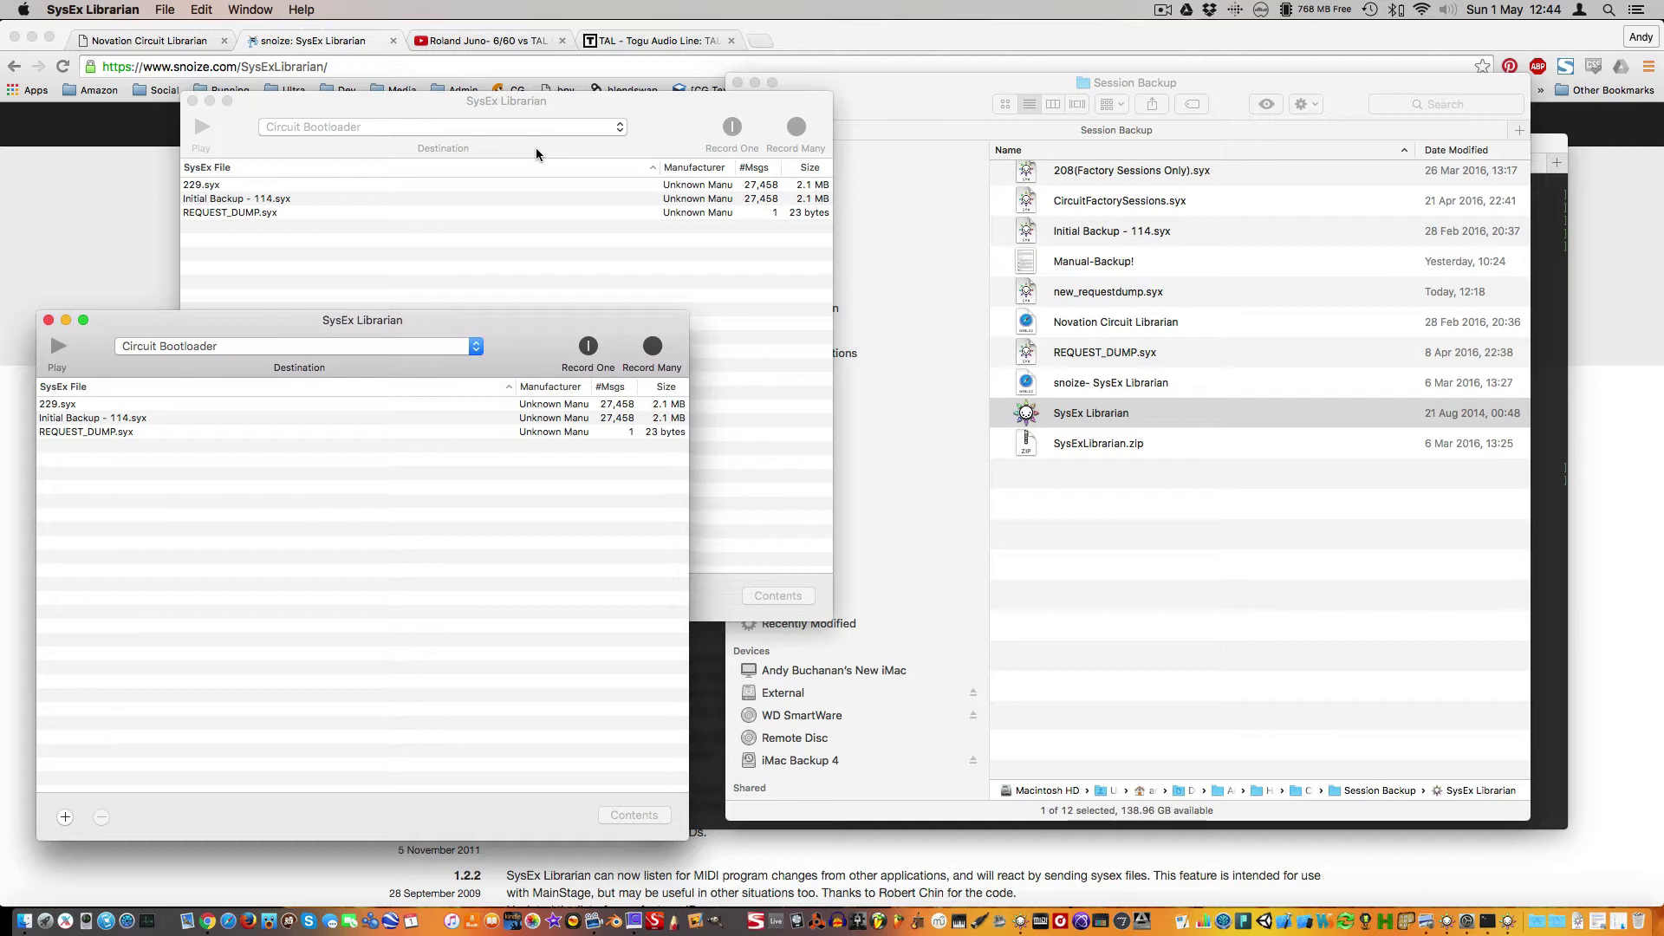
left_click(434, 97)
left_click(433, 97)
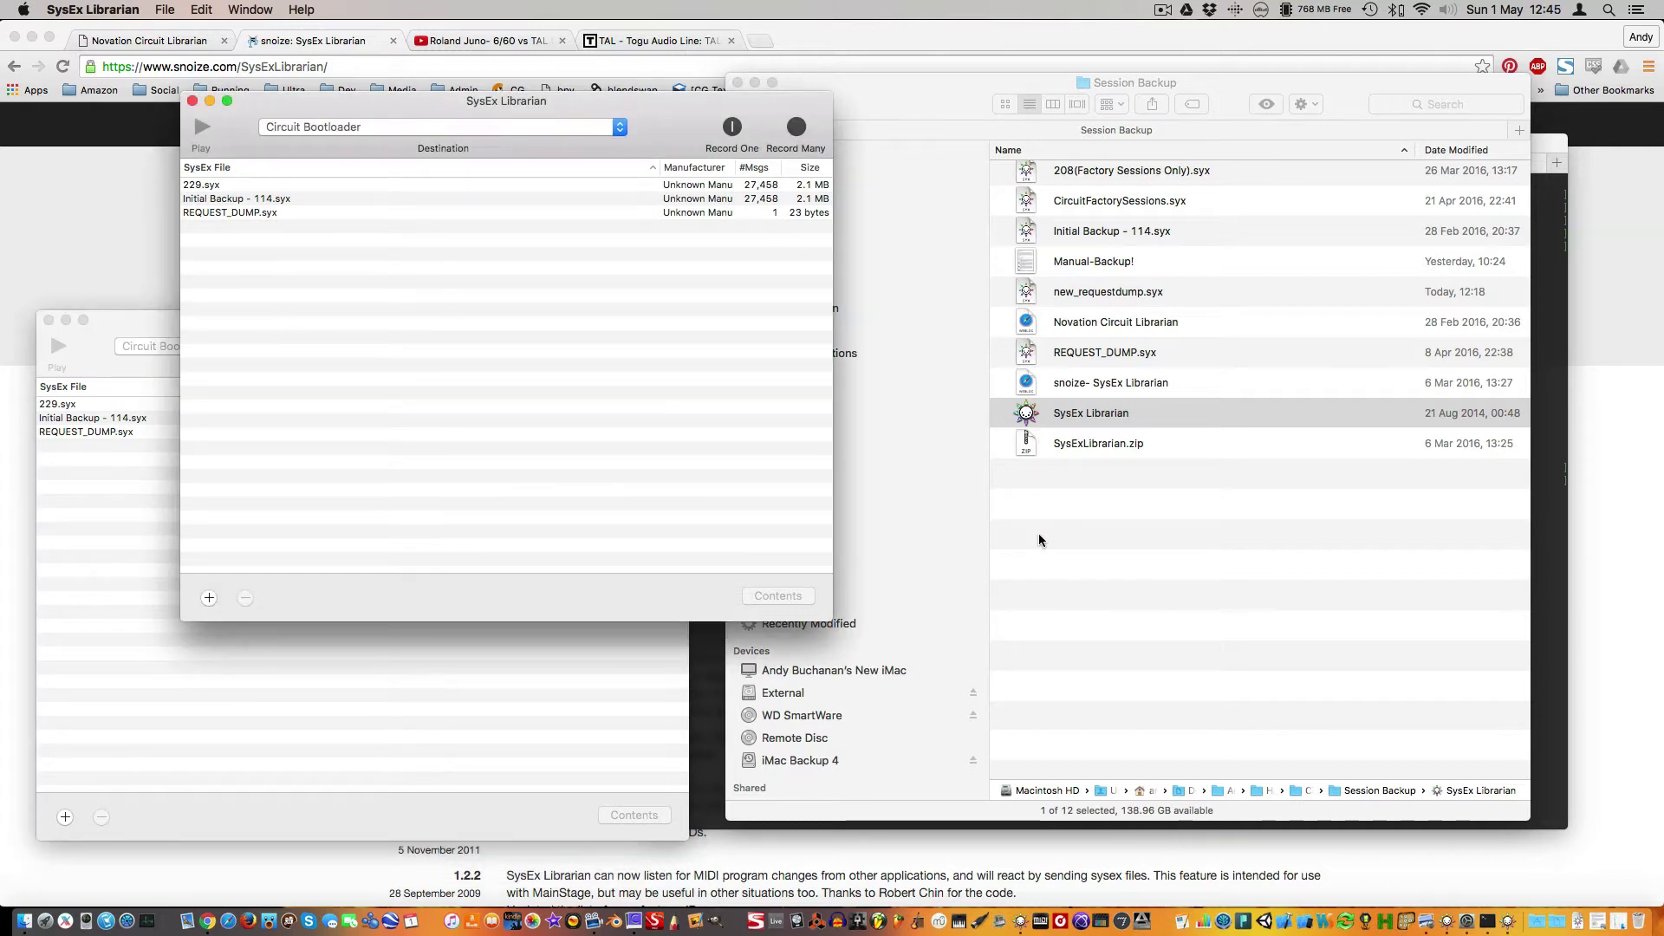
Load the HexEd.it editor at hexed.it in a new Chrome tab.
left_click(1261, 580)
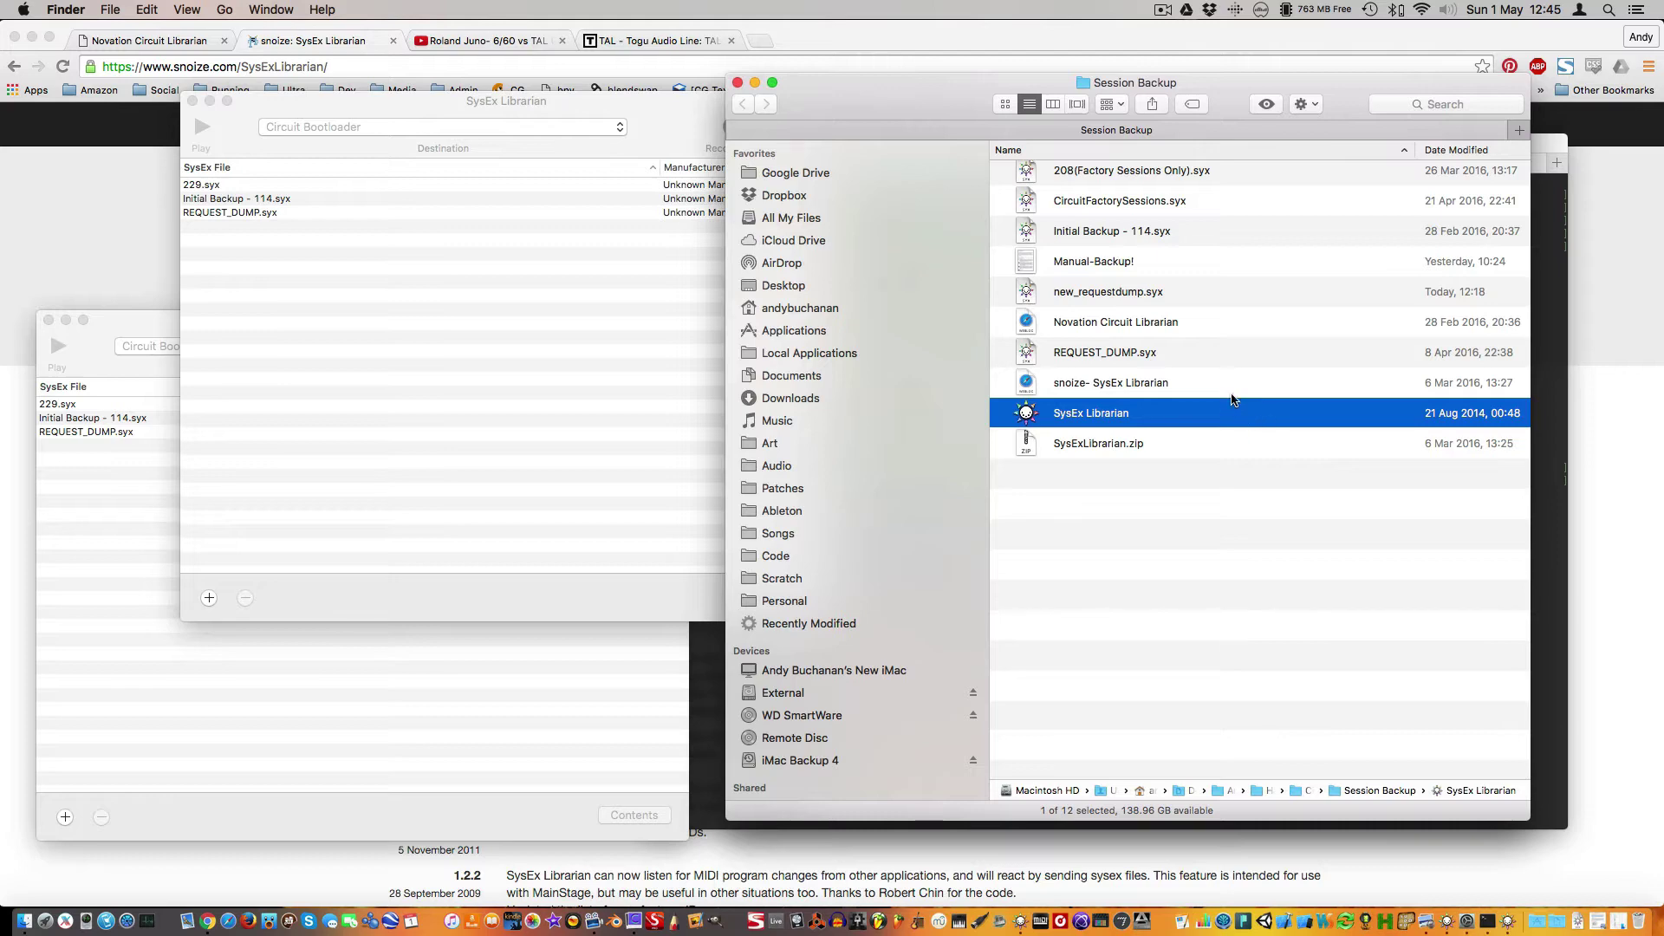
left_click(848, 34)
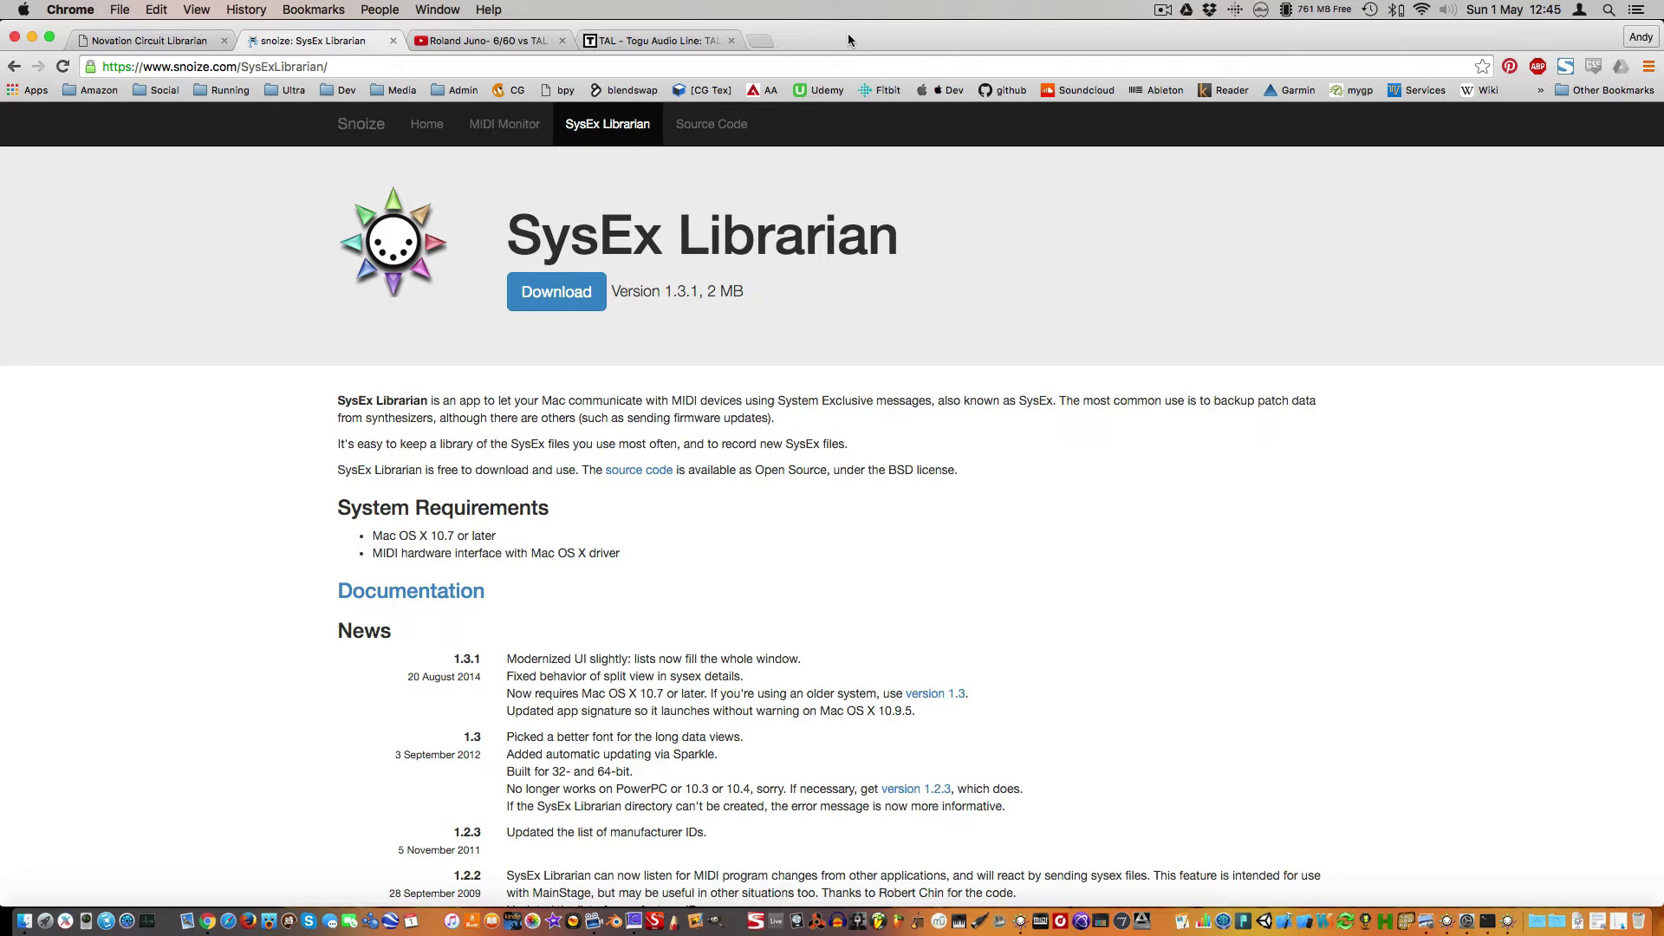
key("super+t")
type("hexit")
key("BackSpace")
key("BackSpace")
key("Down")
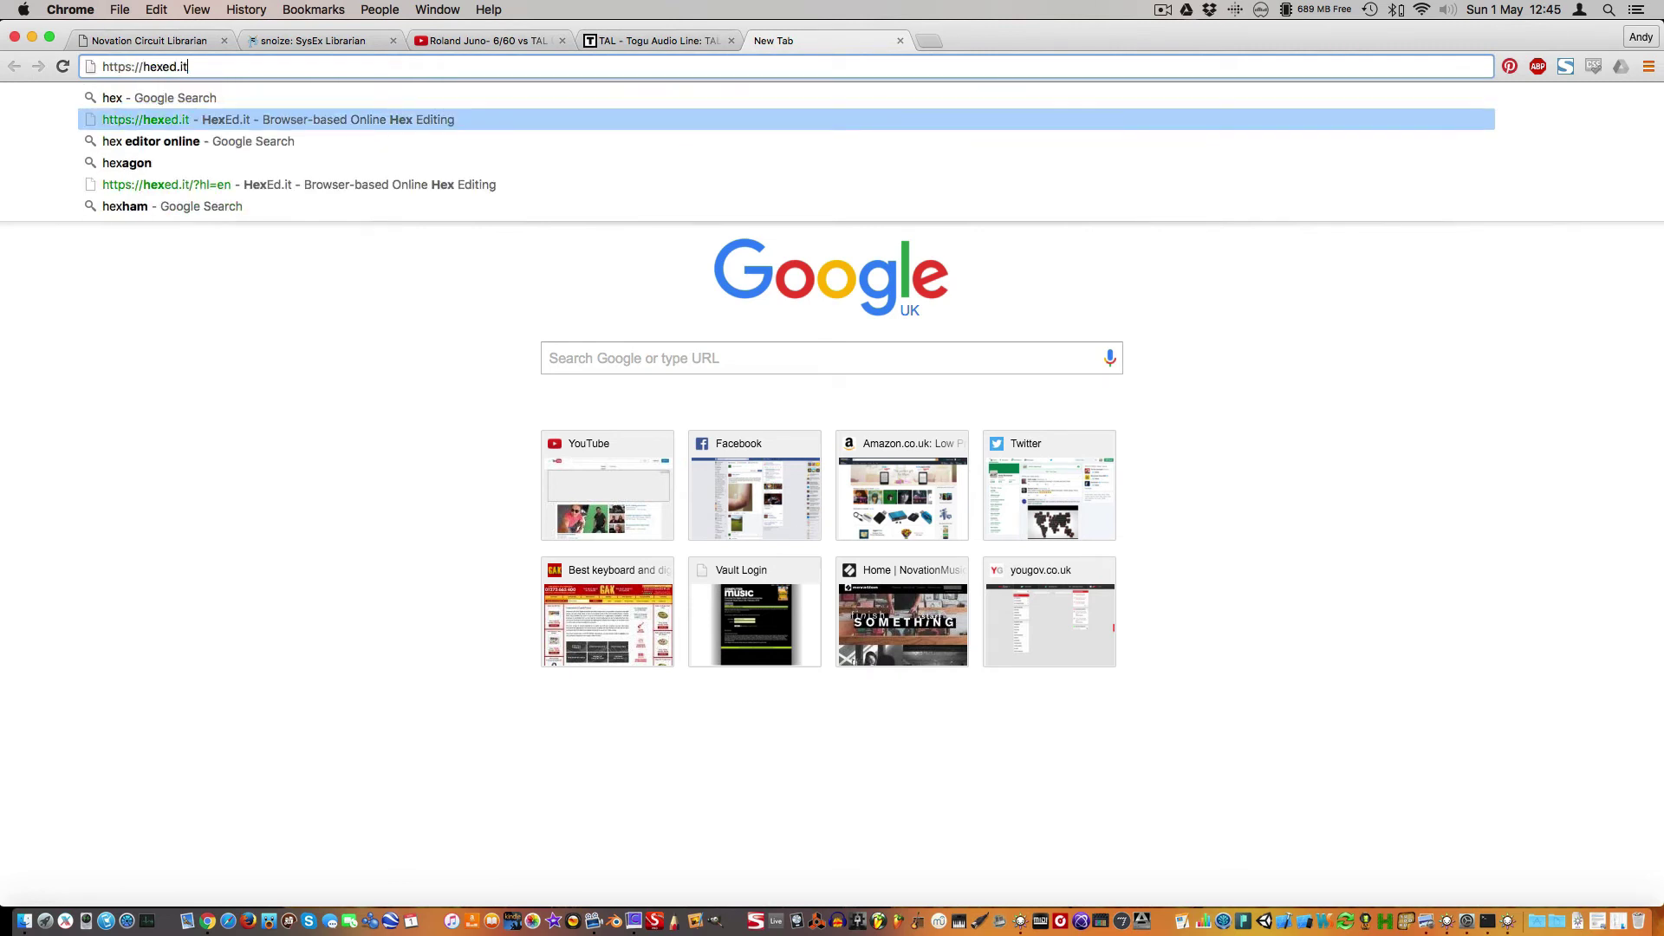
key("Return")
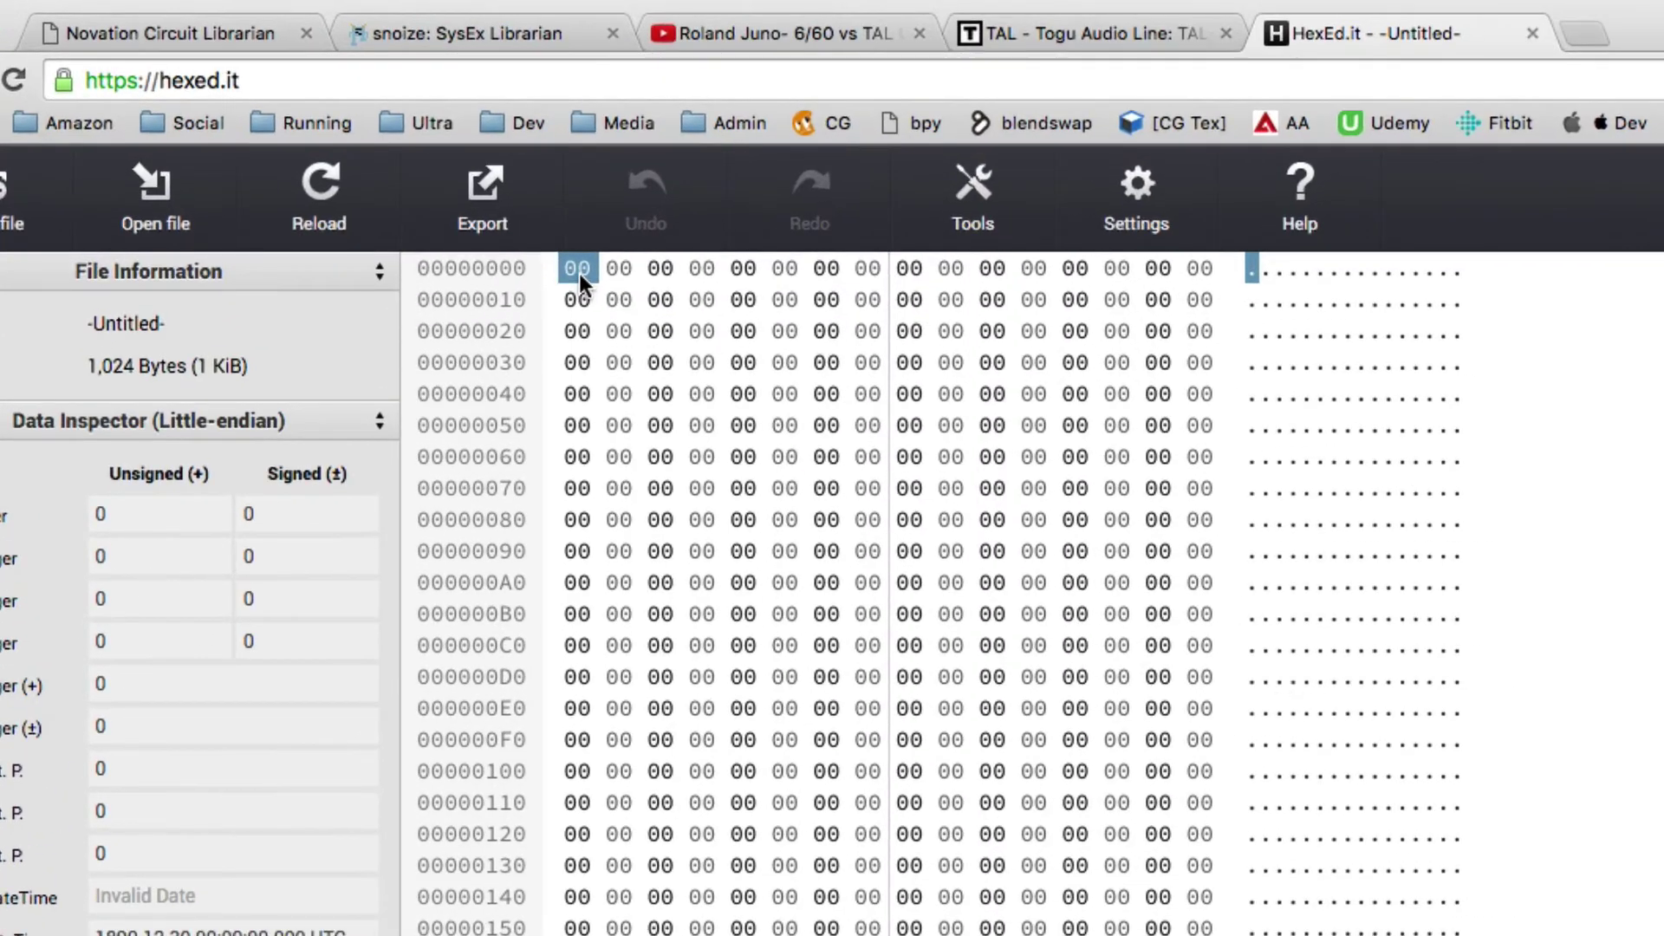
type("F0 00 20 ")
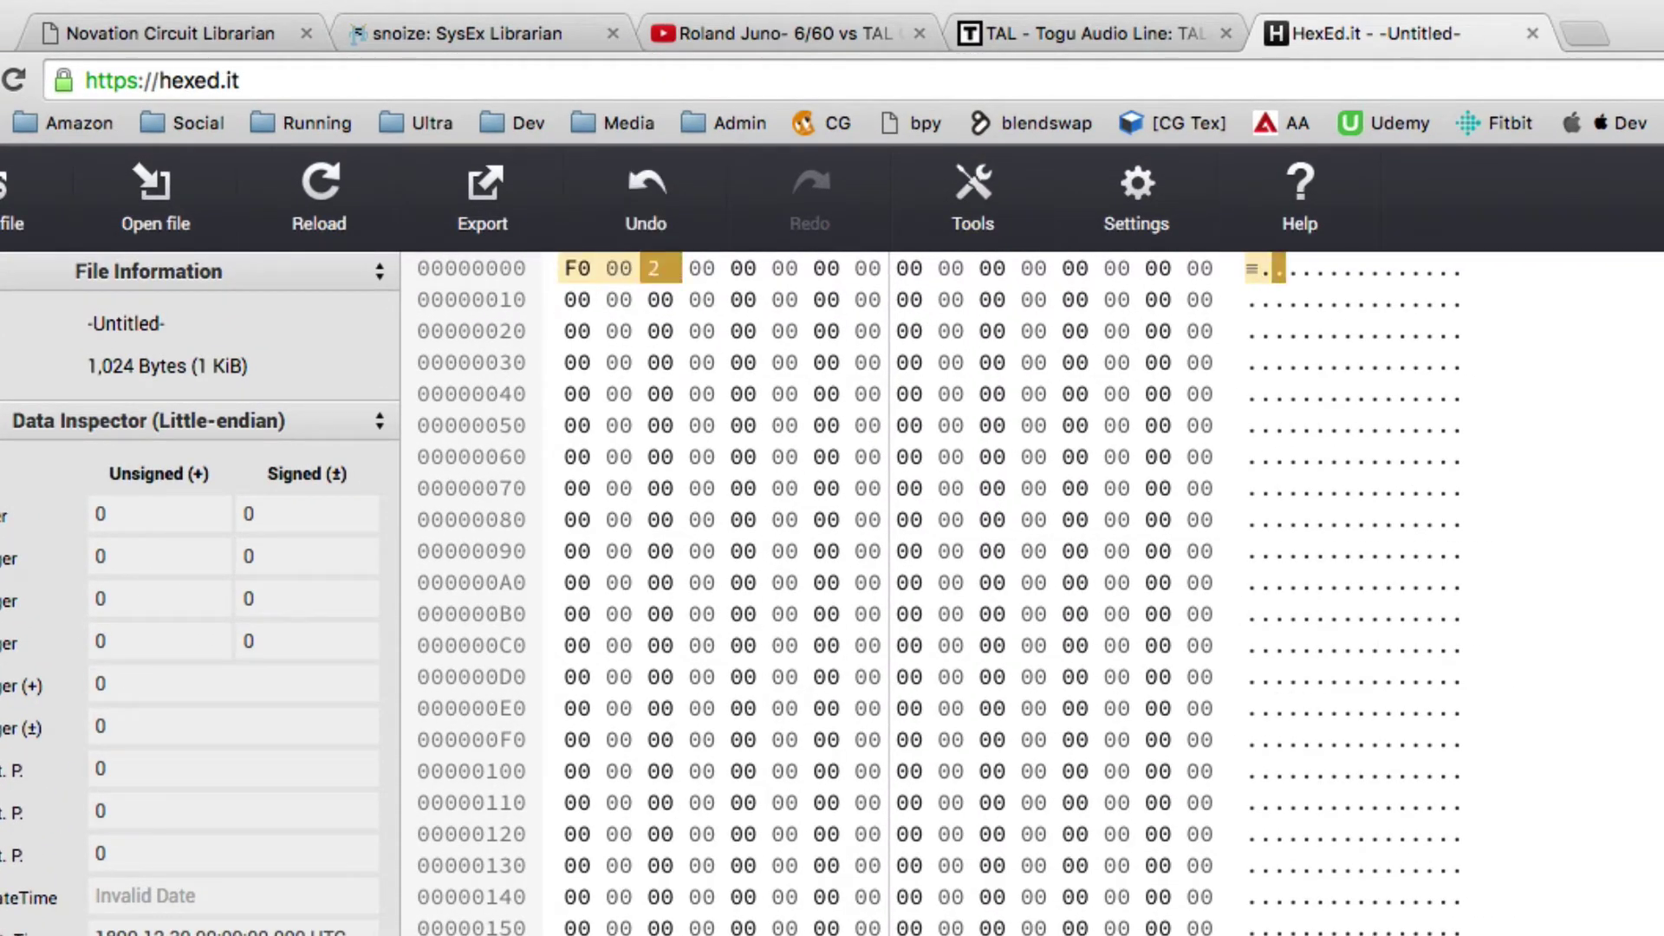
type("29 ")
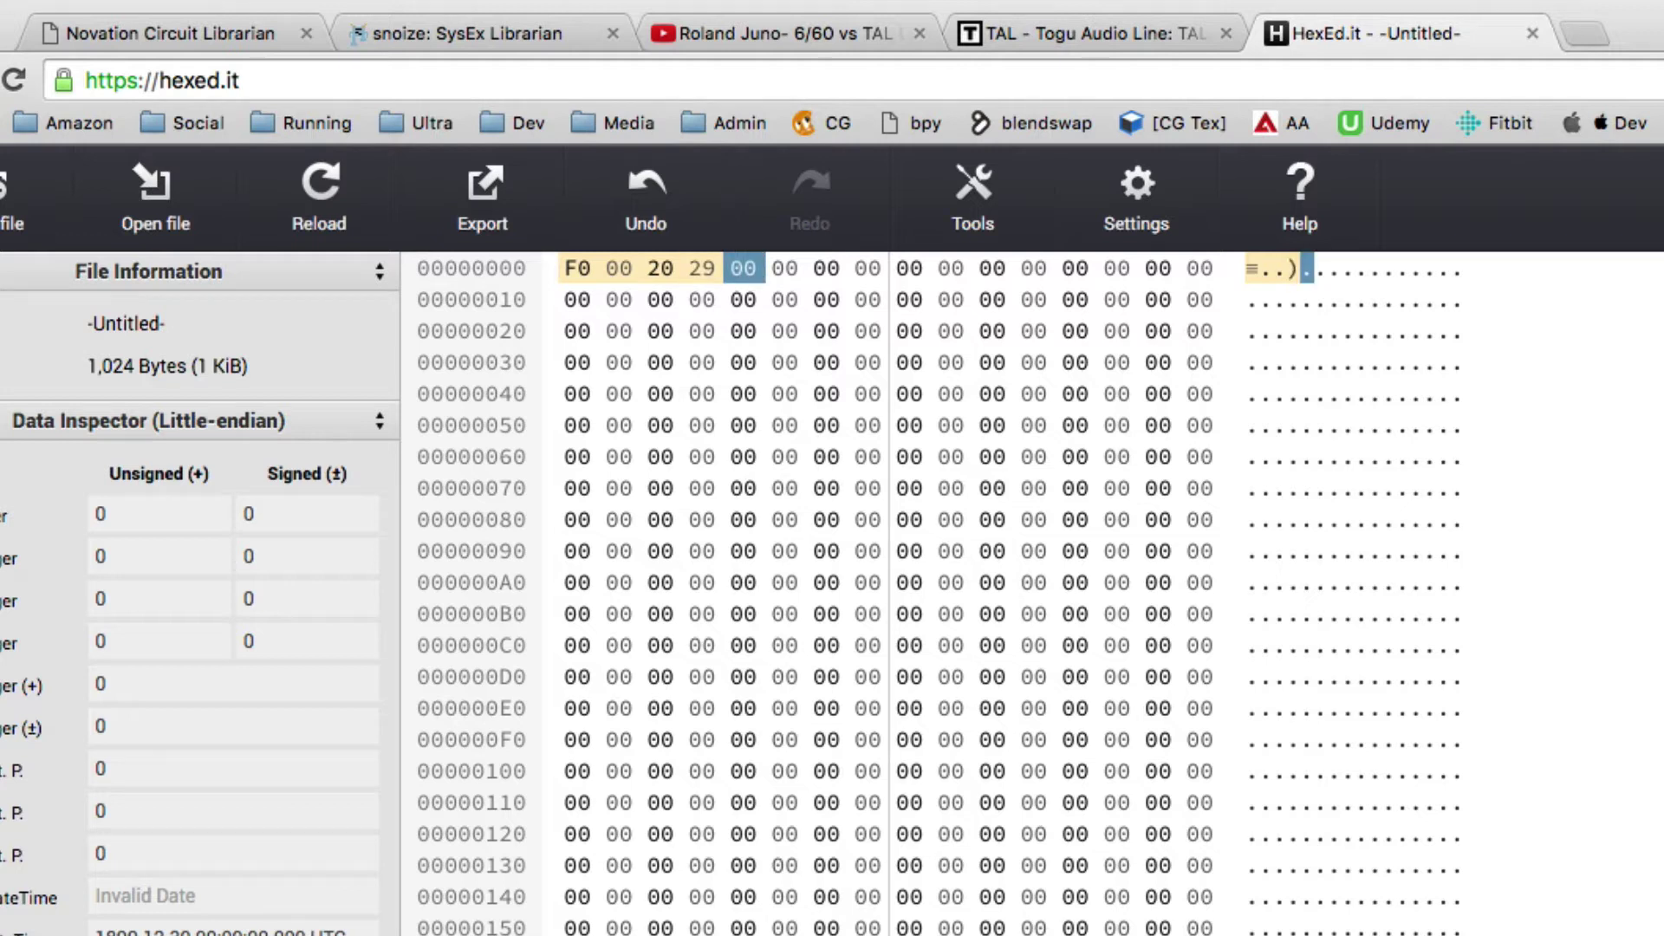
type("00 78 ")
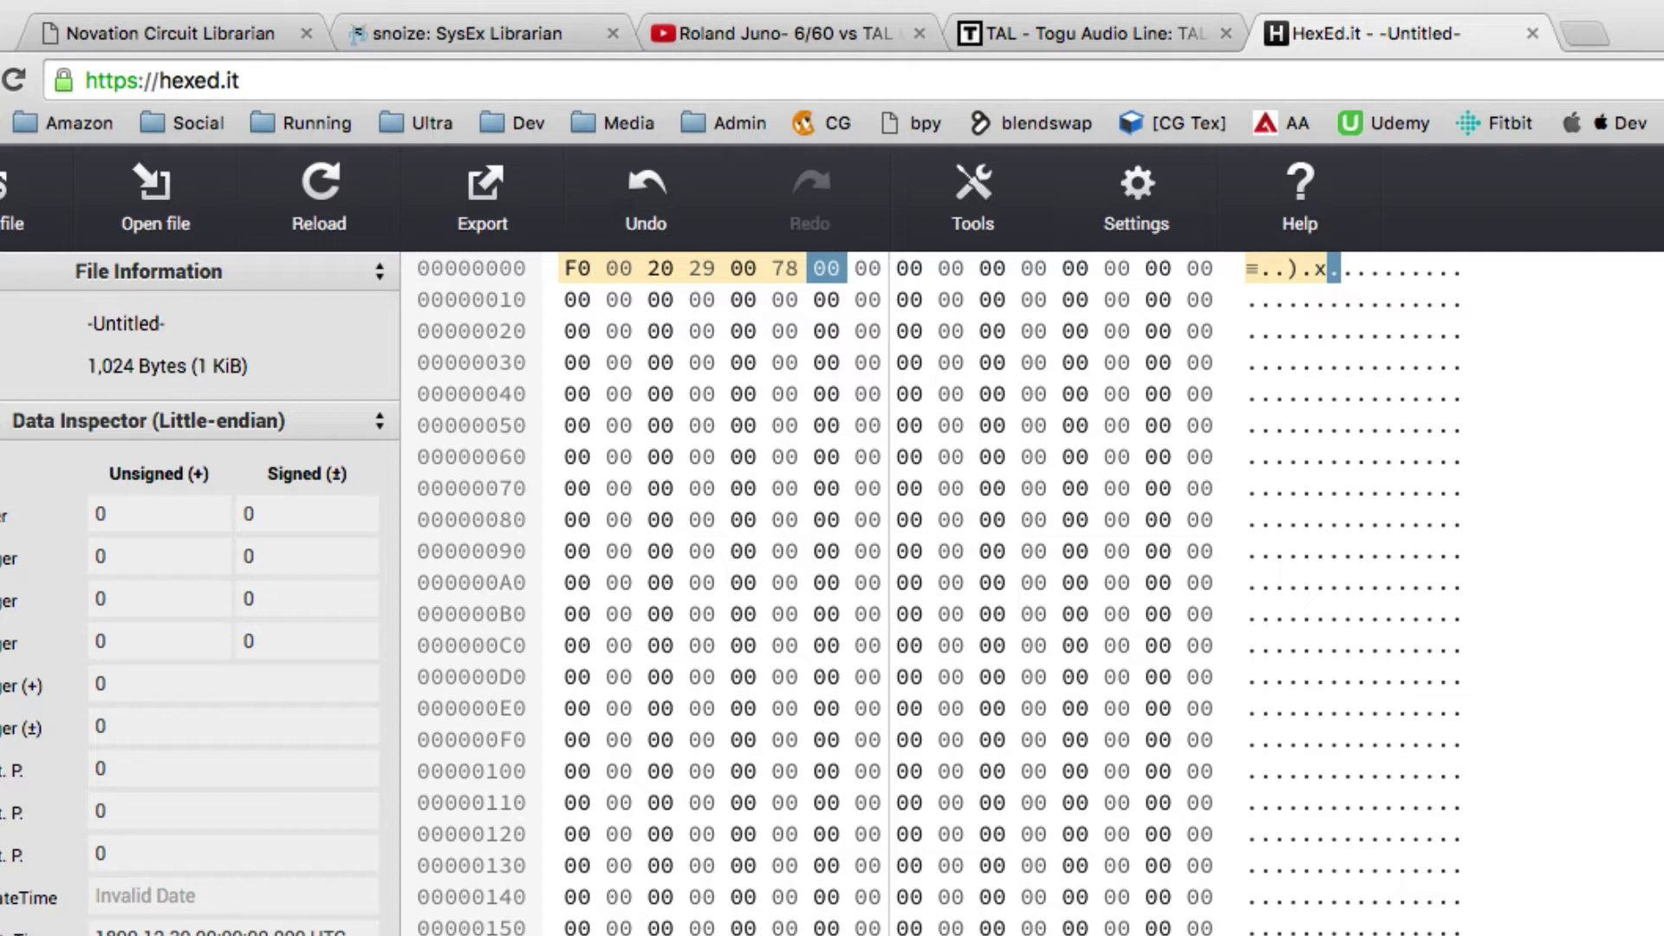
type("00 00 ")
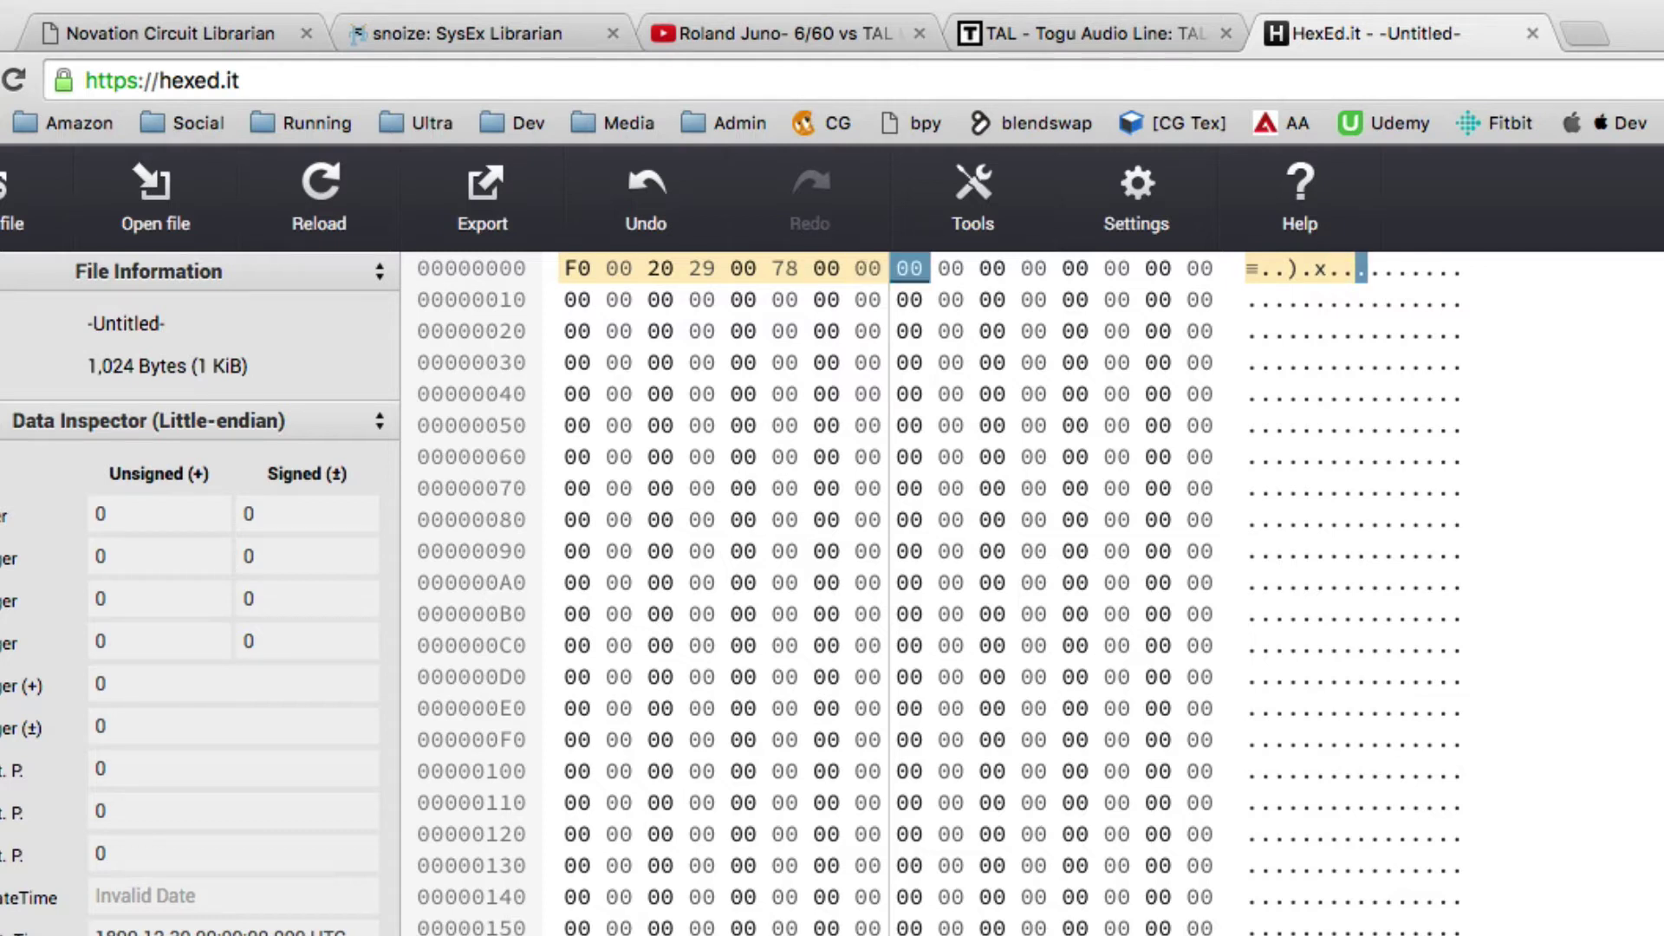
type("00 ")
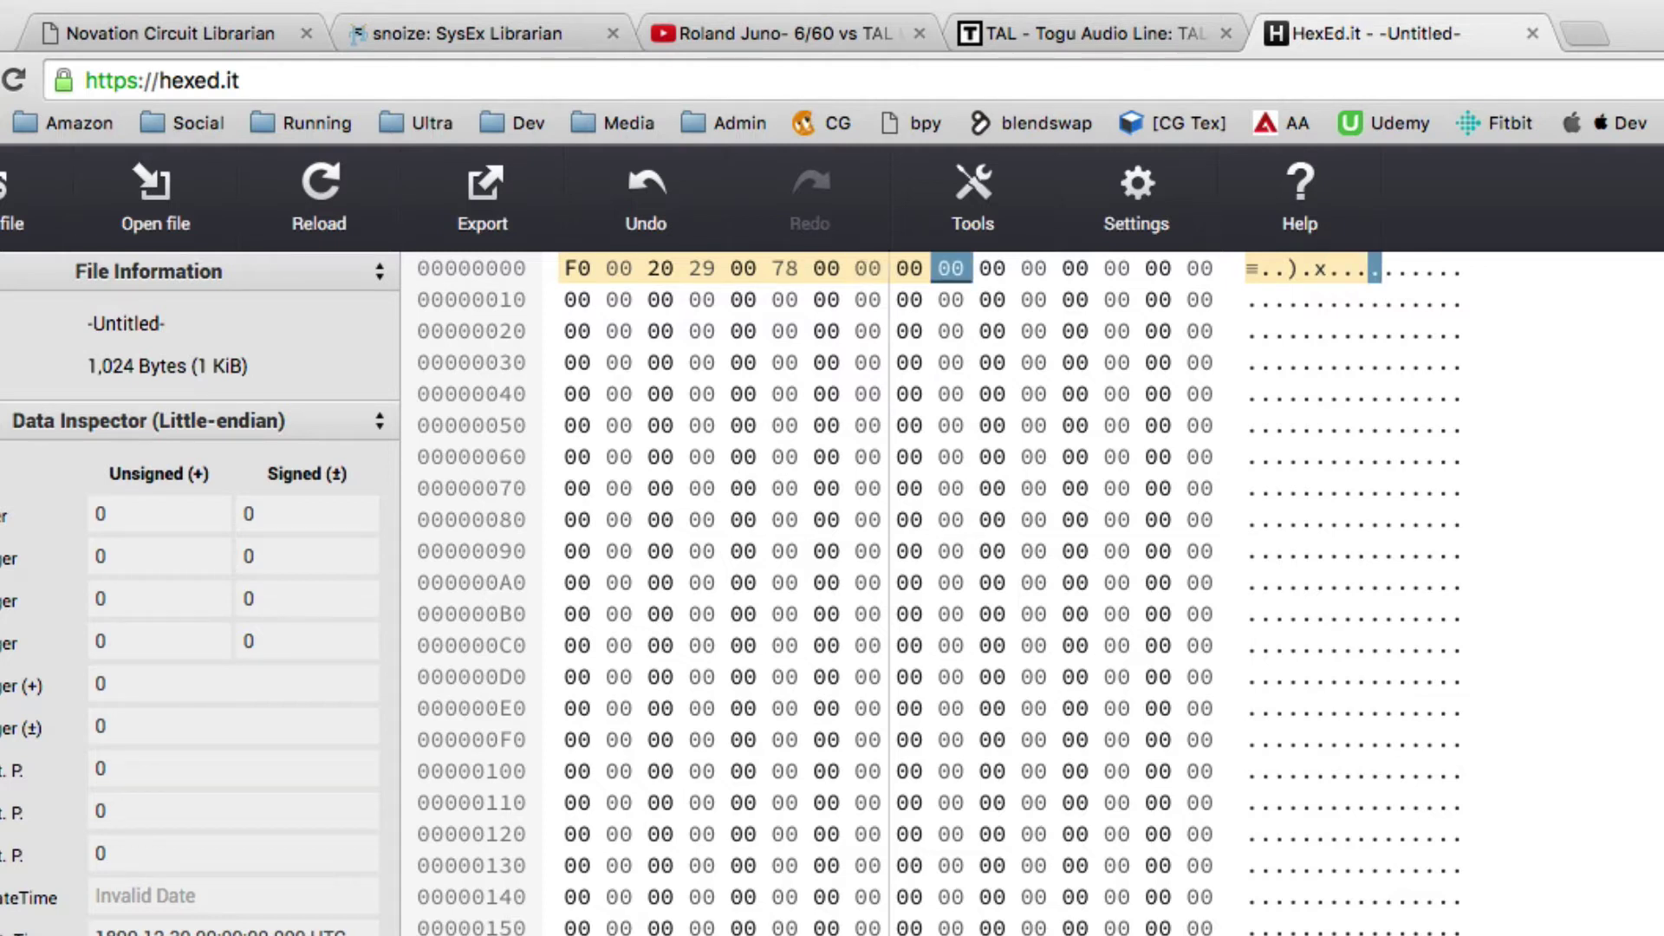
type("02 0E 00 00")
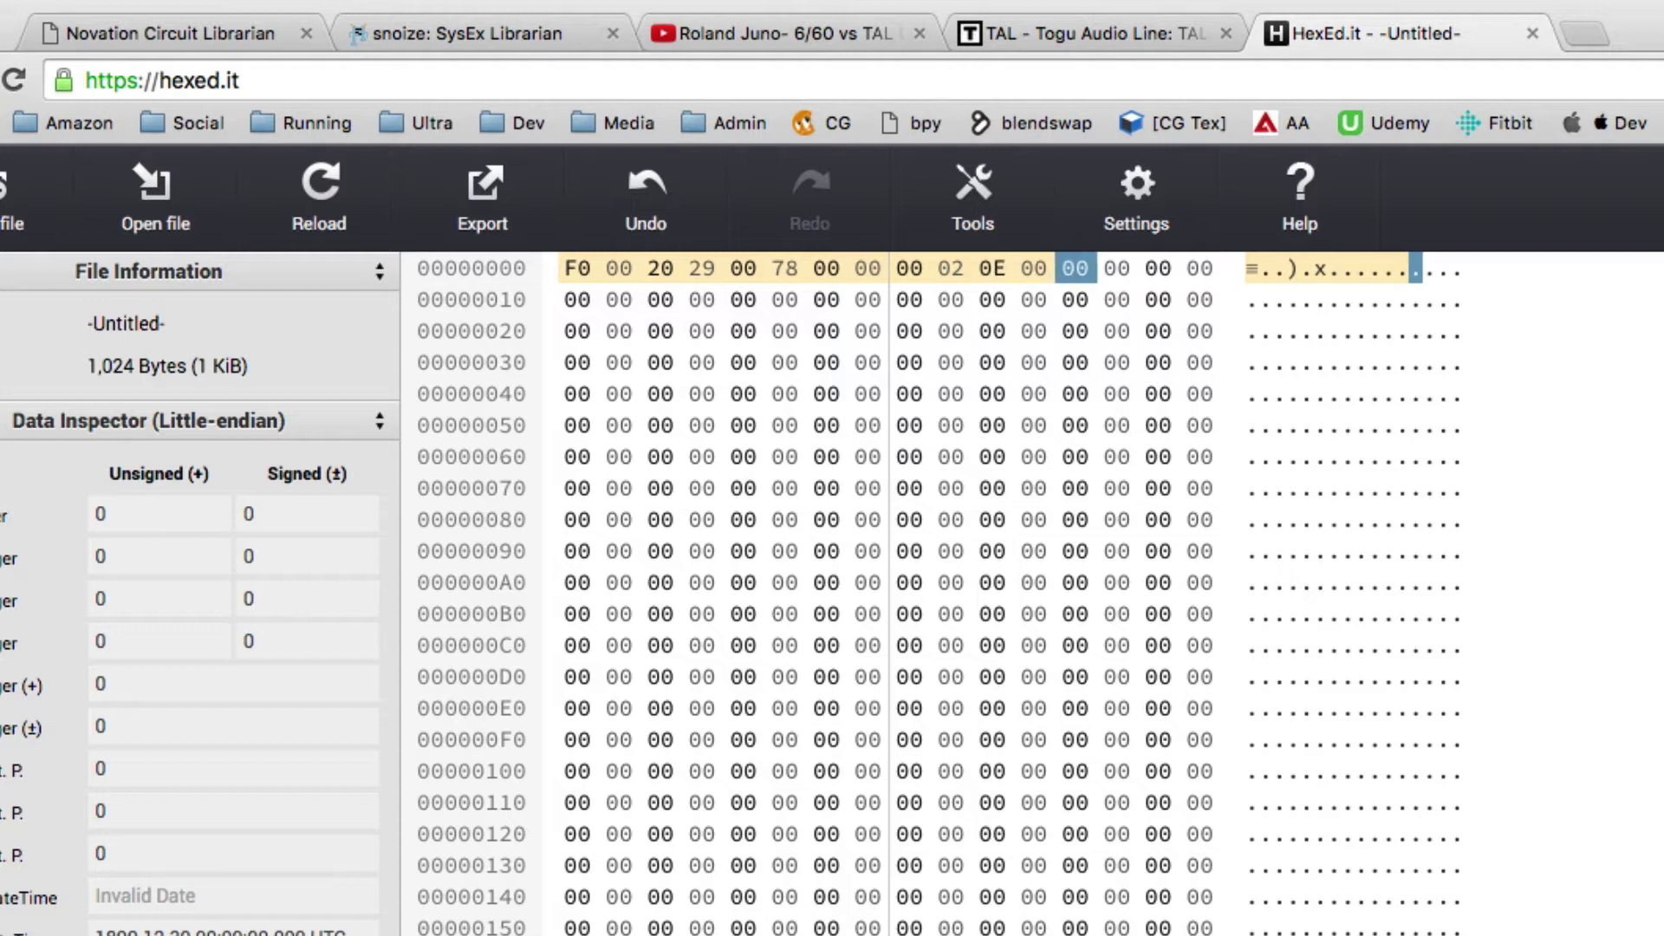
type(" 00 ")
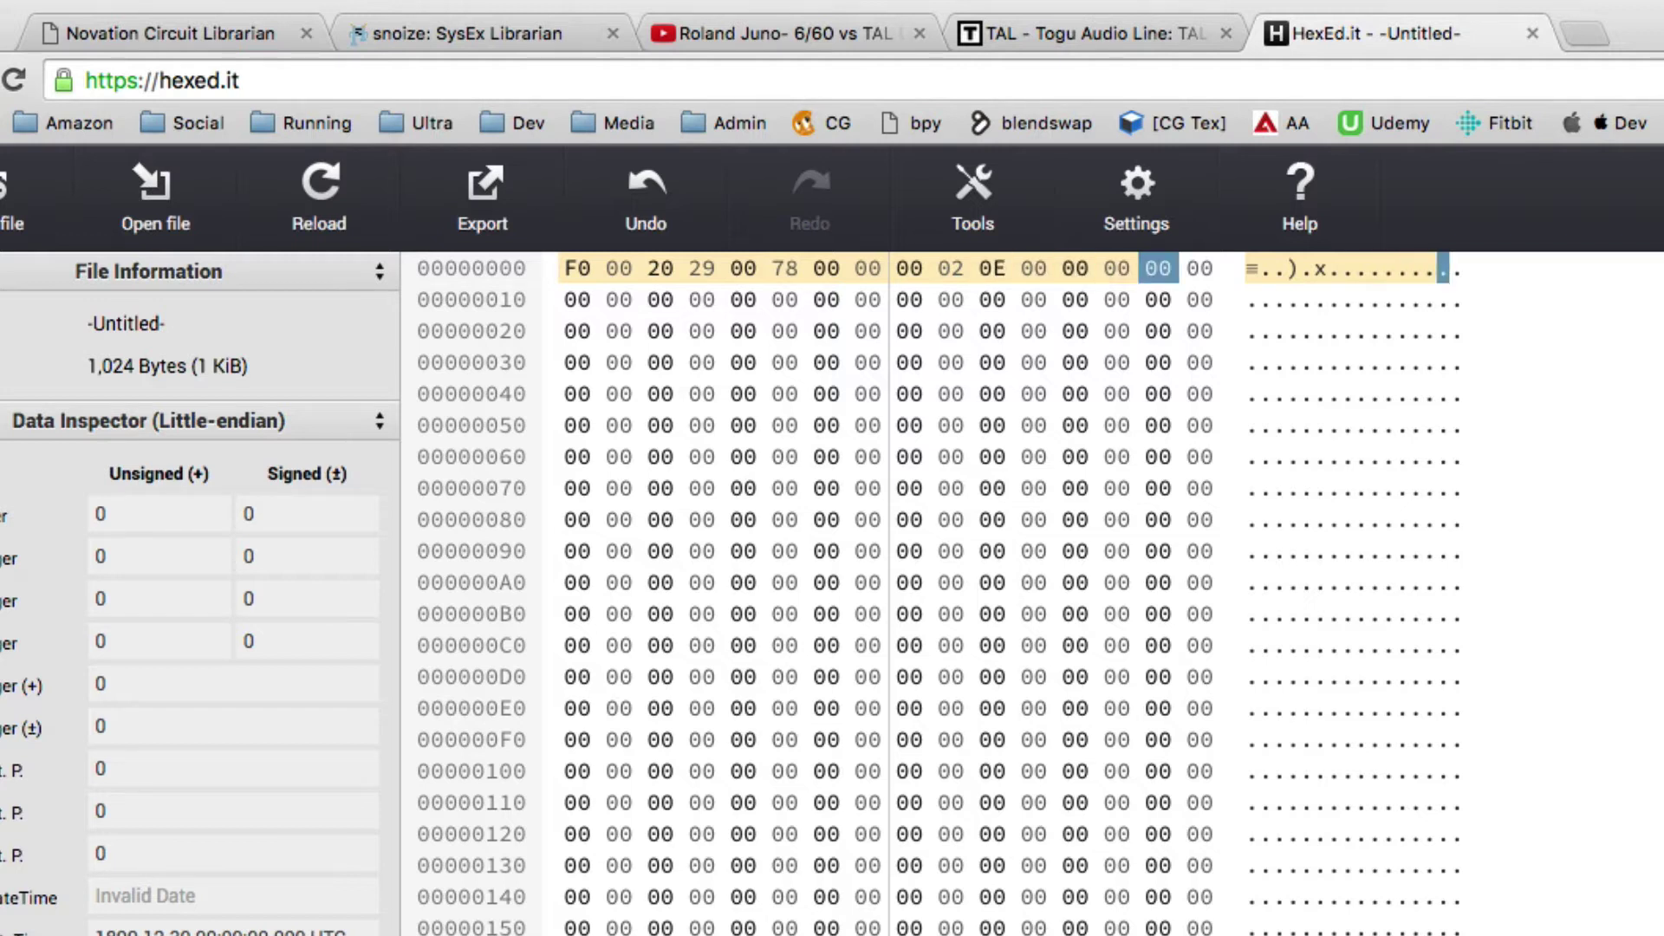
type("00 00 ")
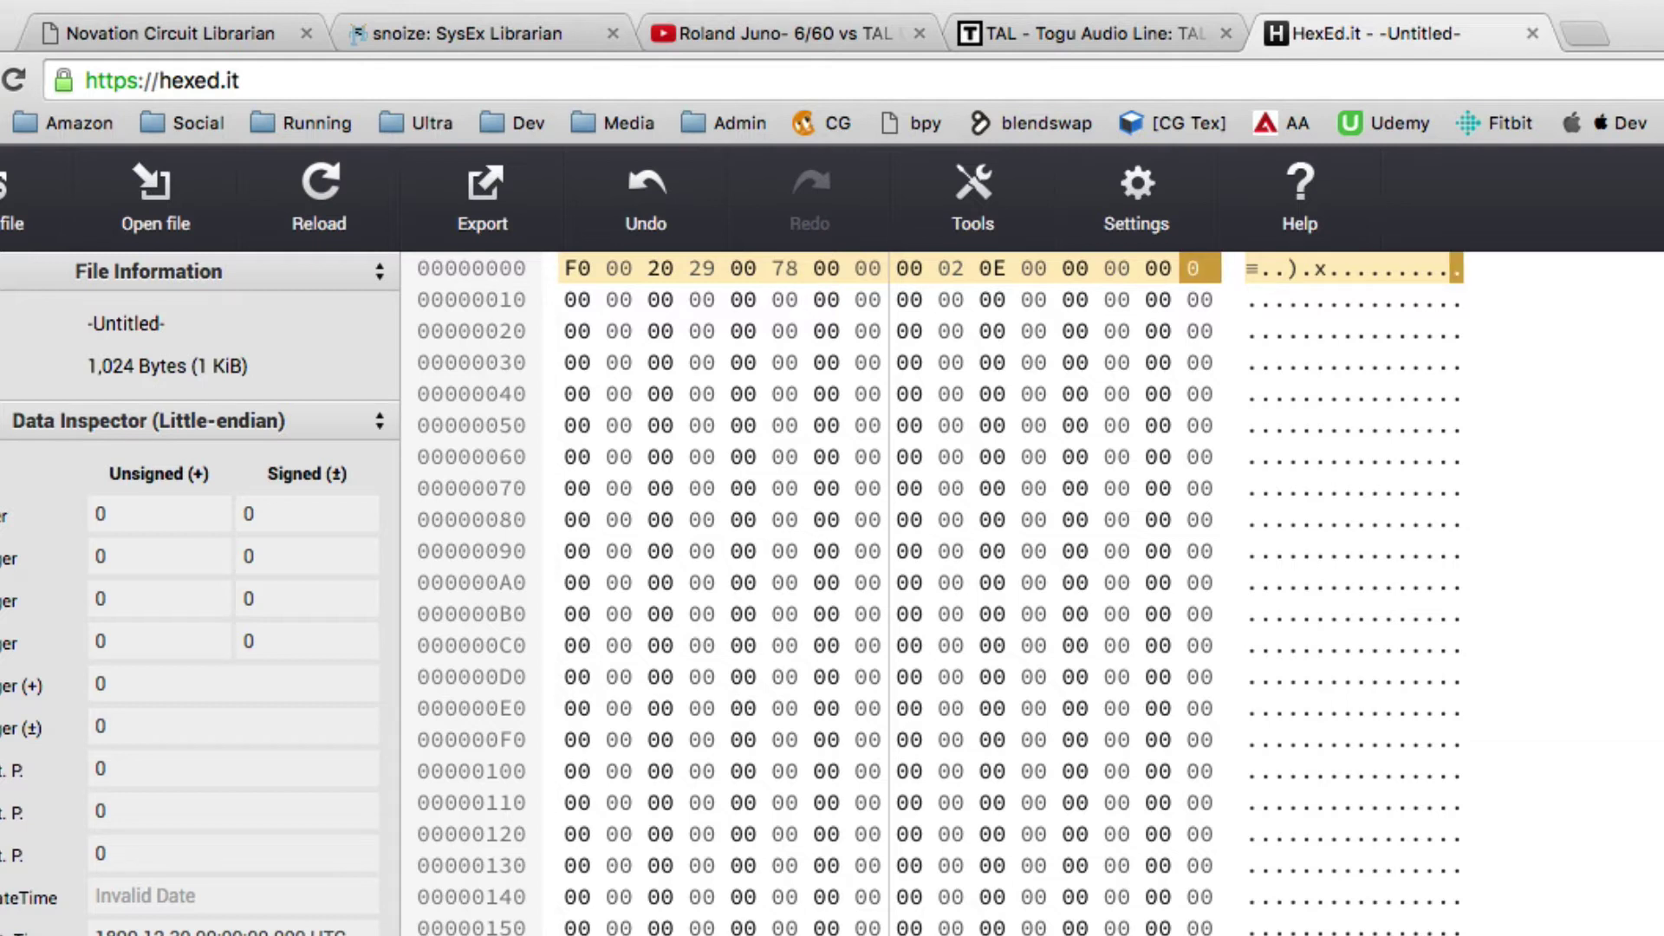
type("01 ")
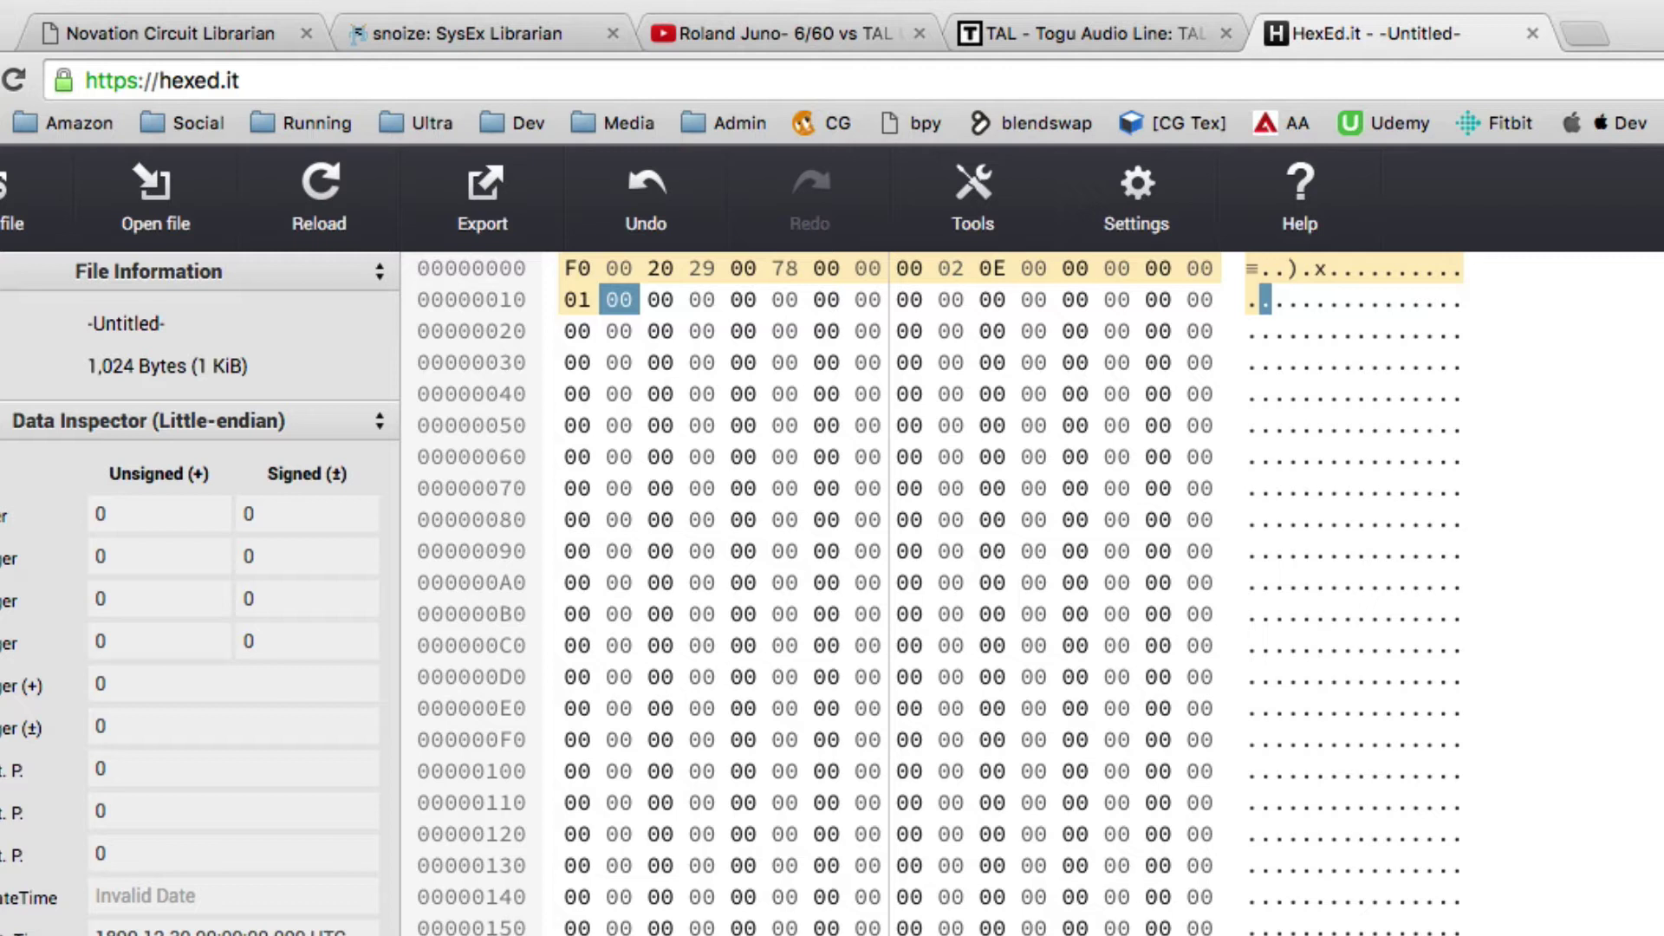
type("0A 0D")
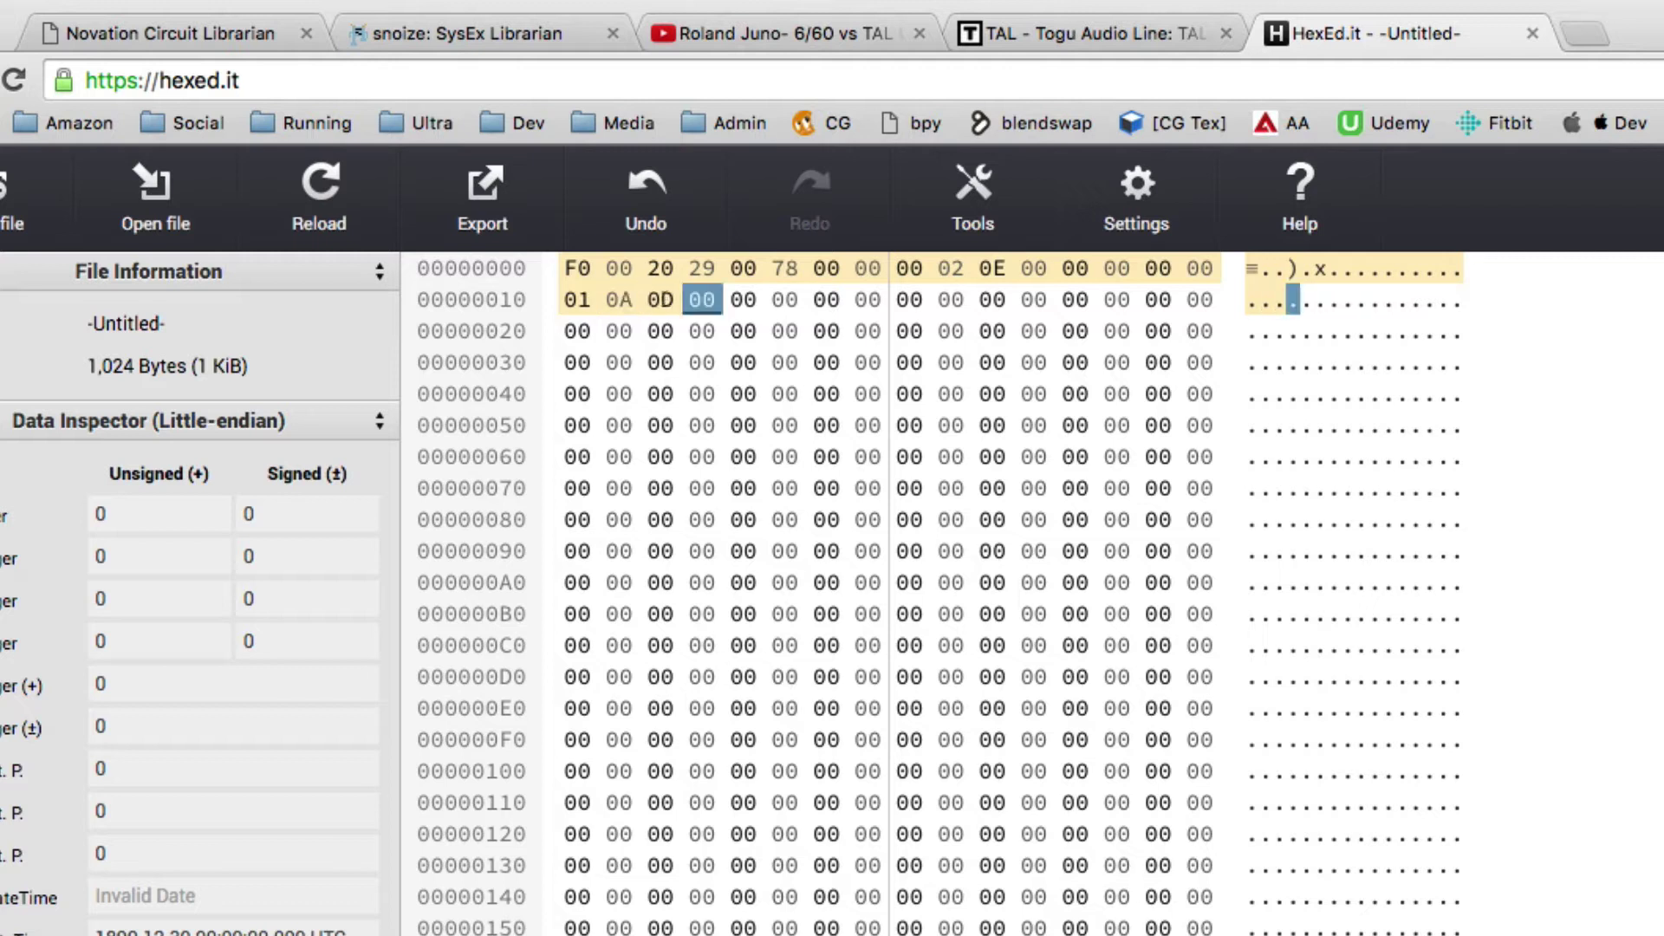
key("Right")
type("00 00 ")
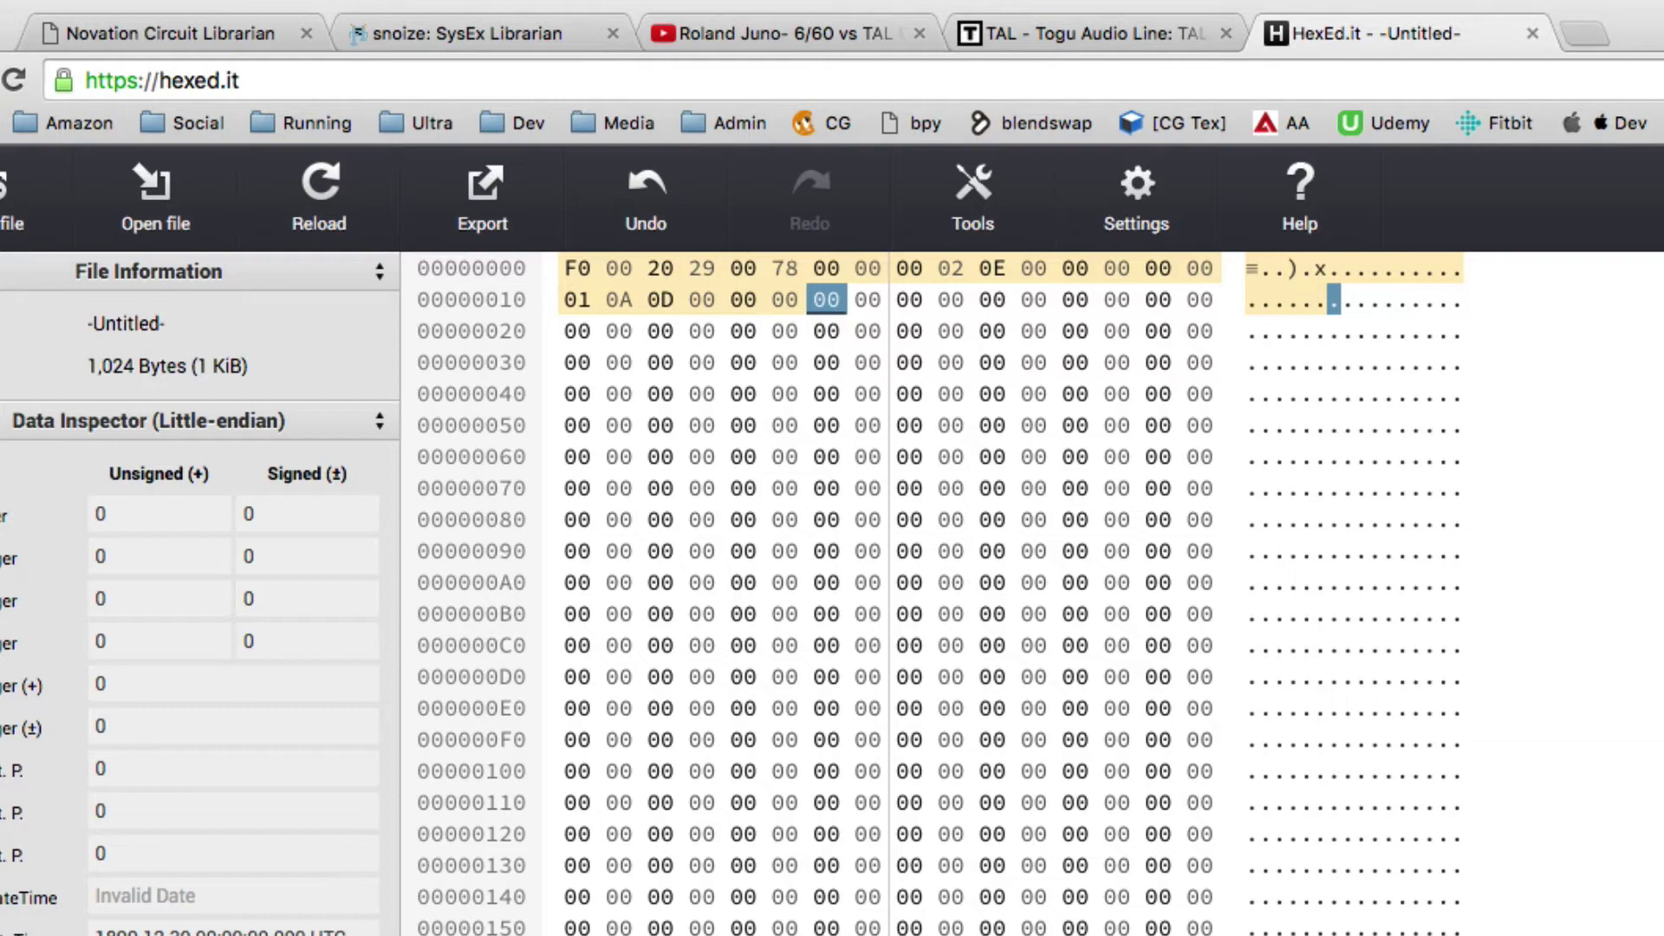
type("F7")
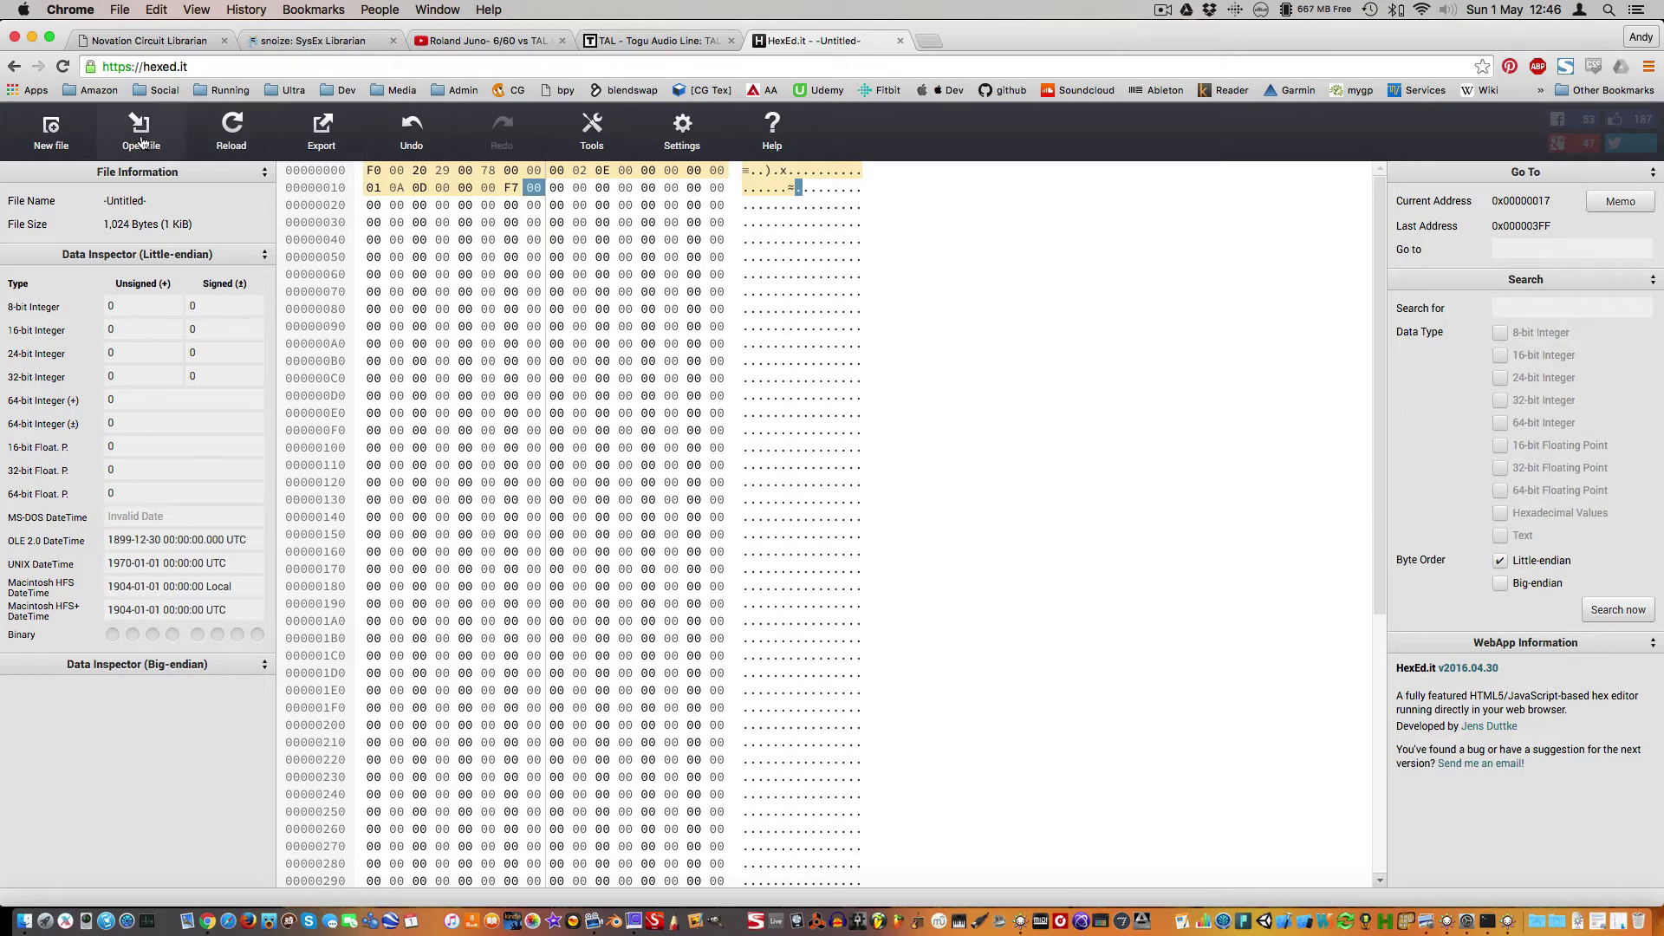
Export the request as a download and reveal the file in Finder.
left_click(338, 139)
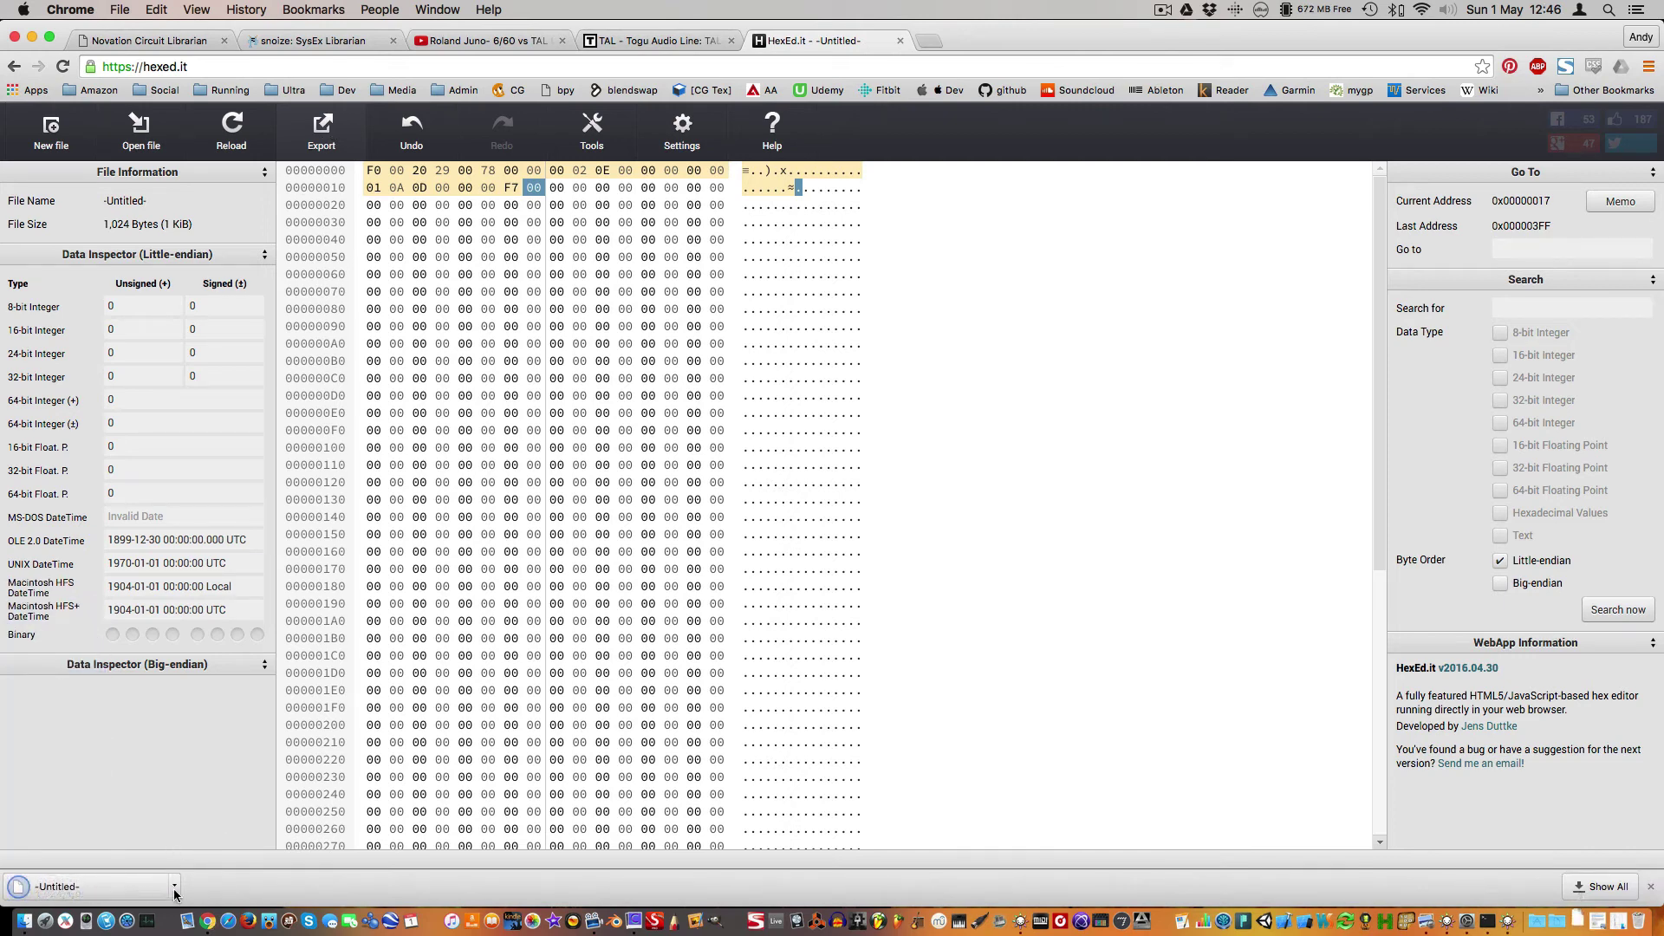
left_click(175, 888)
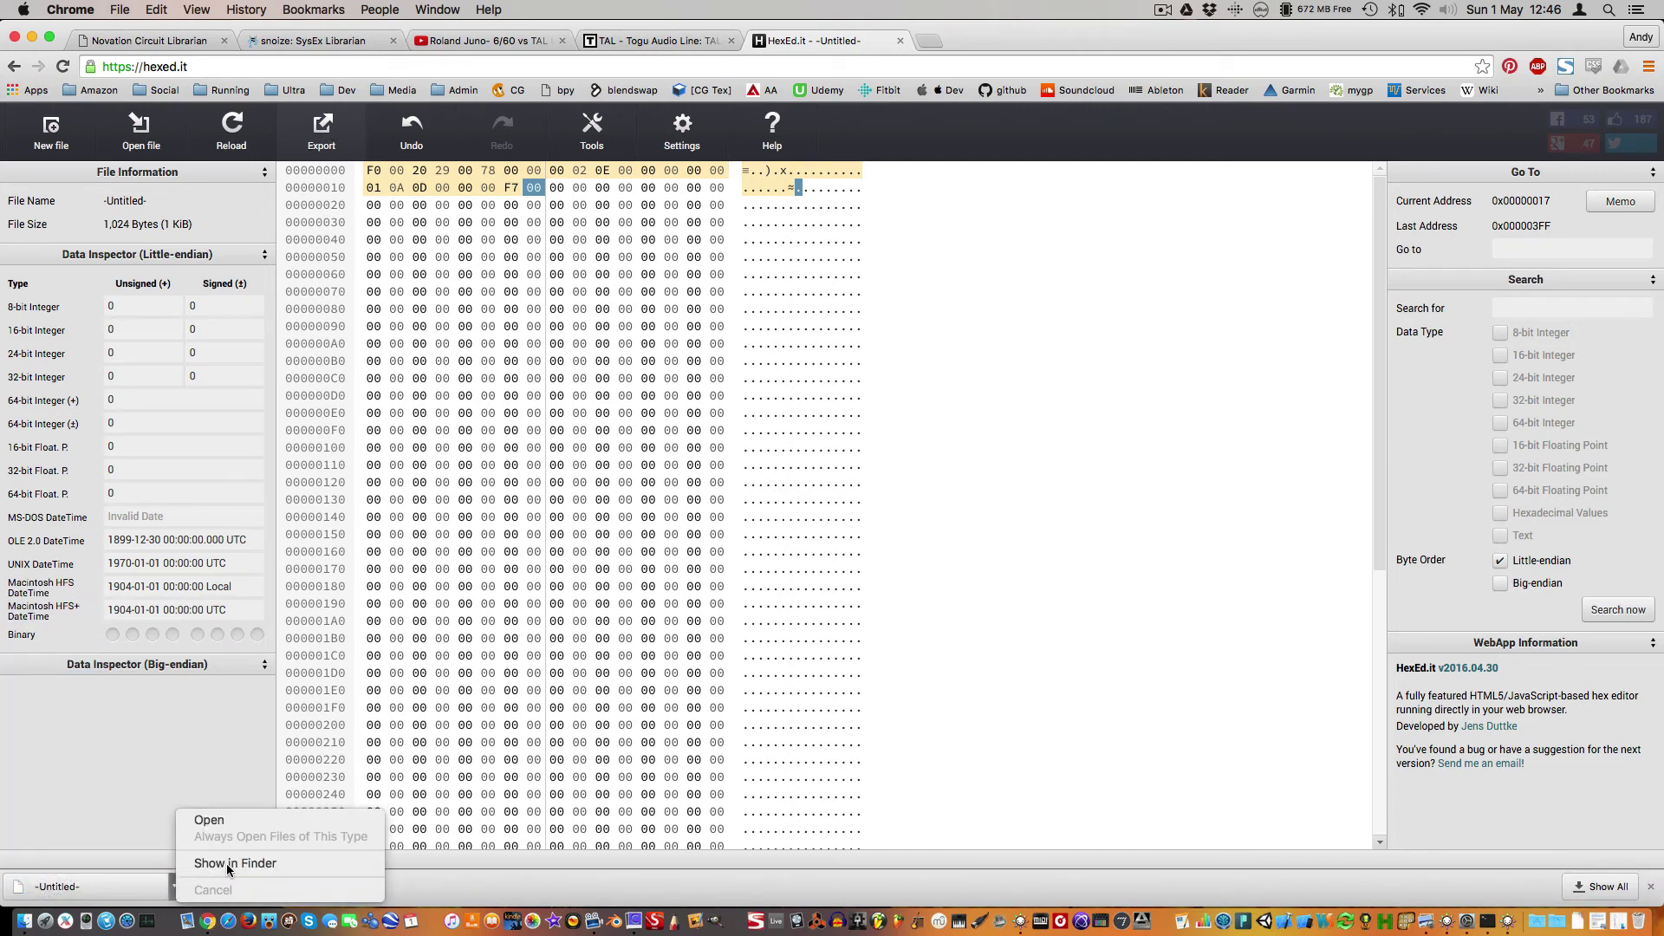
left_click(226, 864)
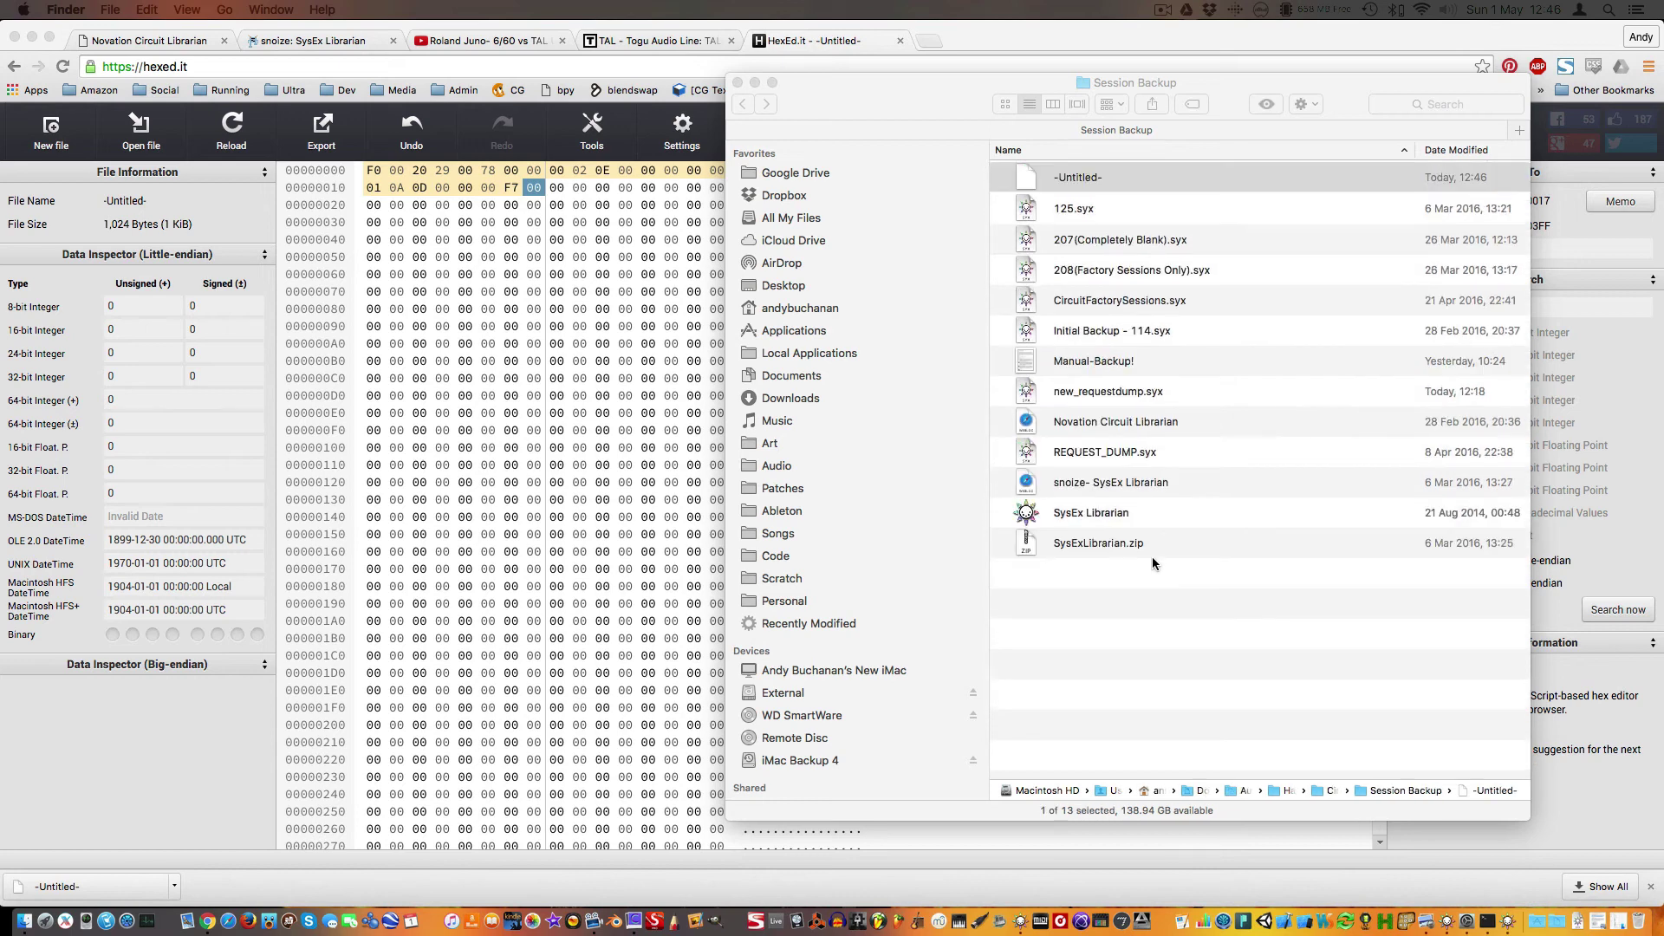
Rename -Untitled- to new-backup-request.syx, choosing Add to keep the .syx extension.
left_click(1088, 180)
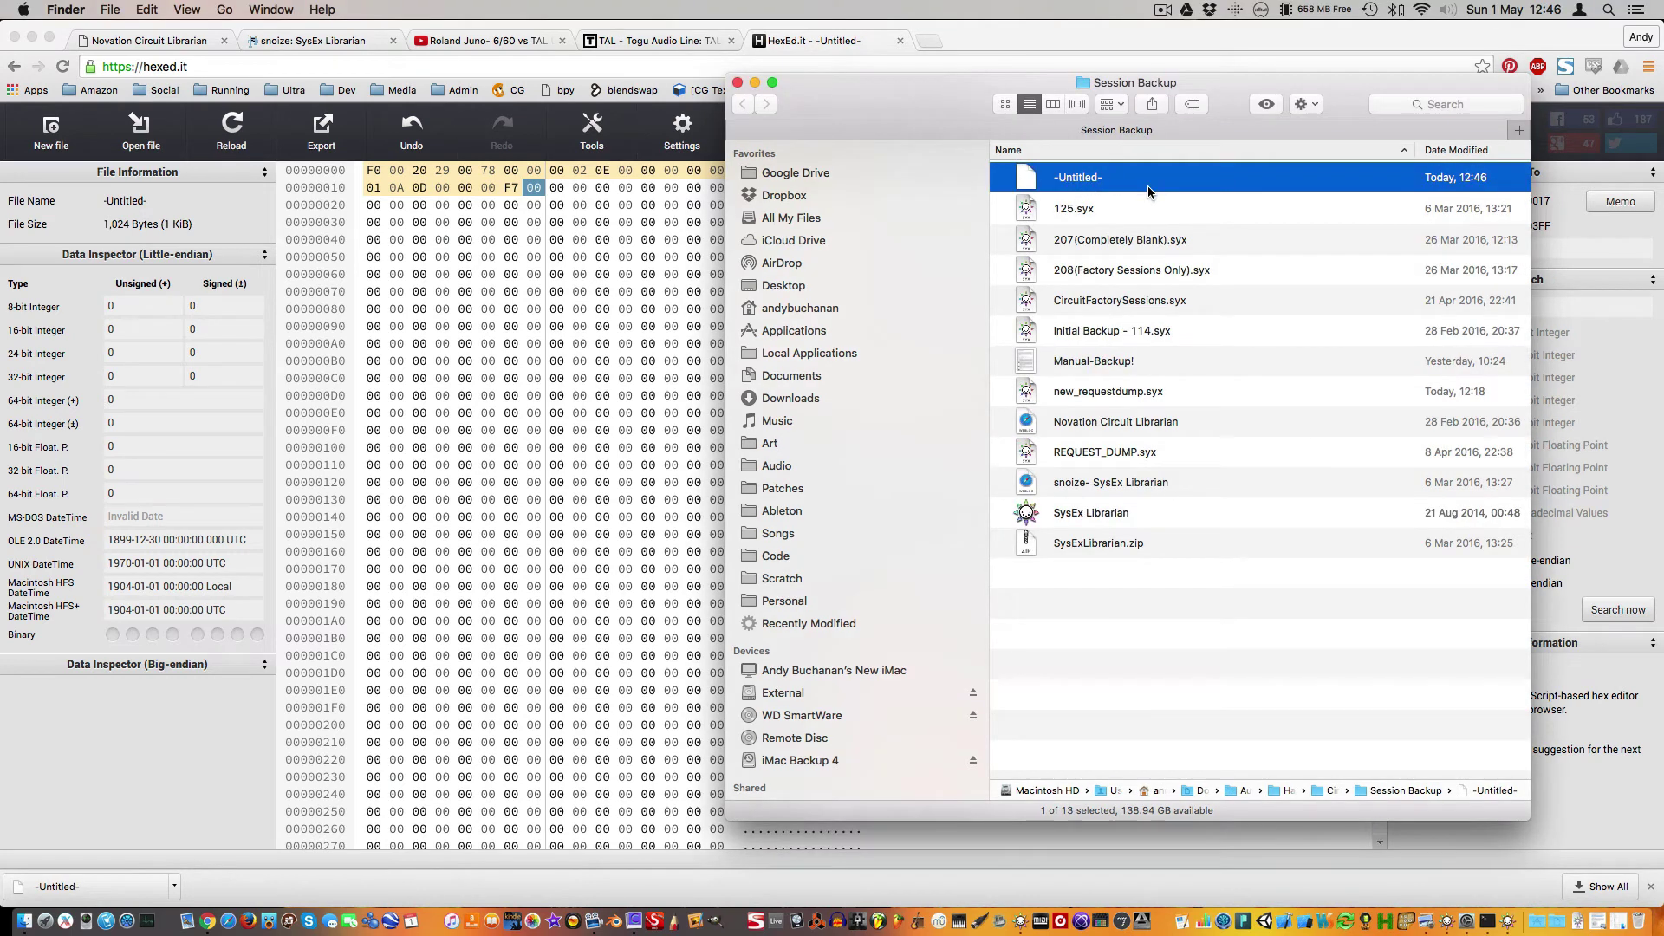
key("Return")
type("new-backup-")
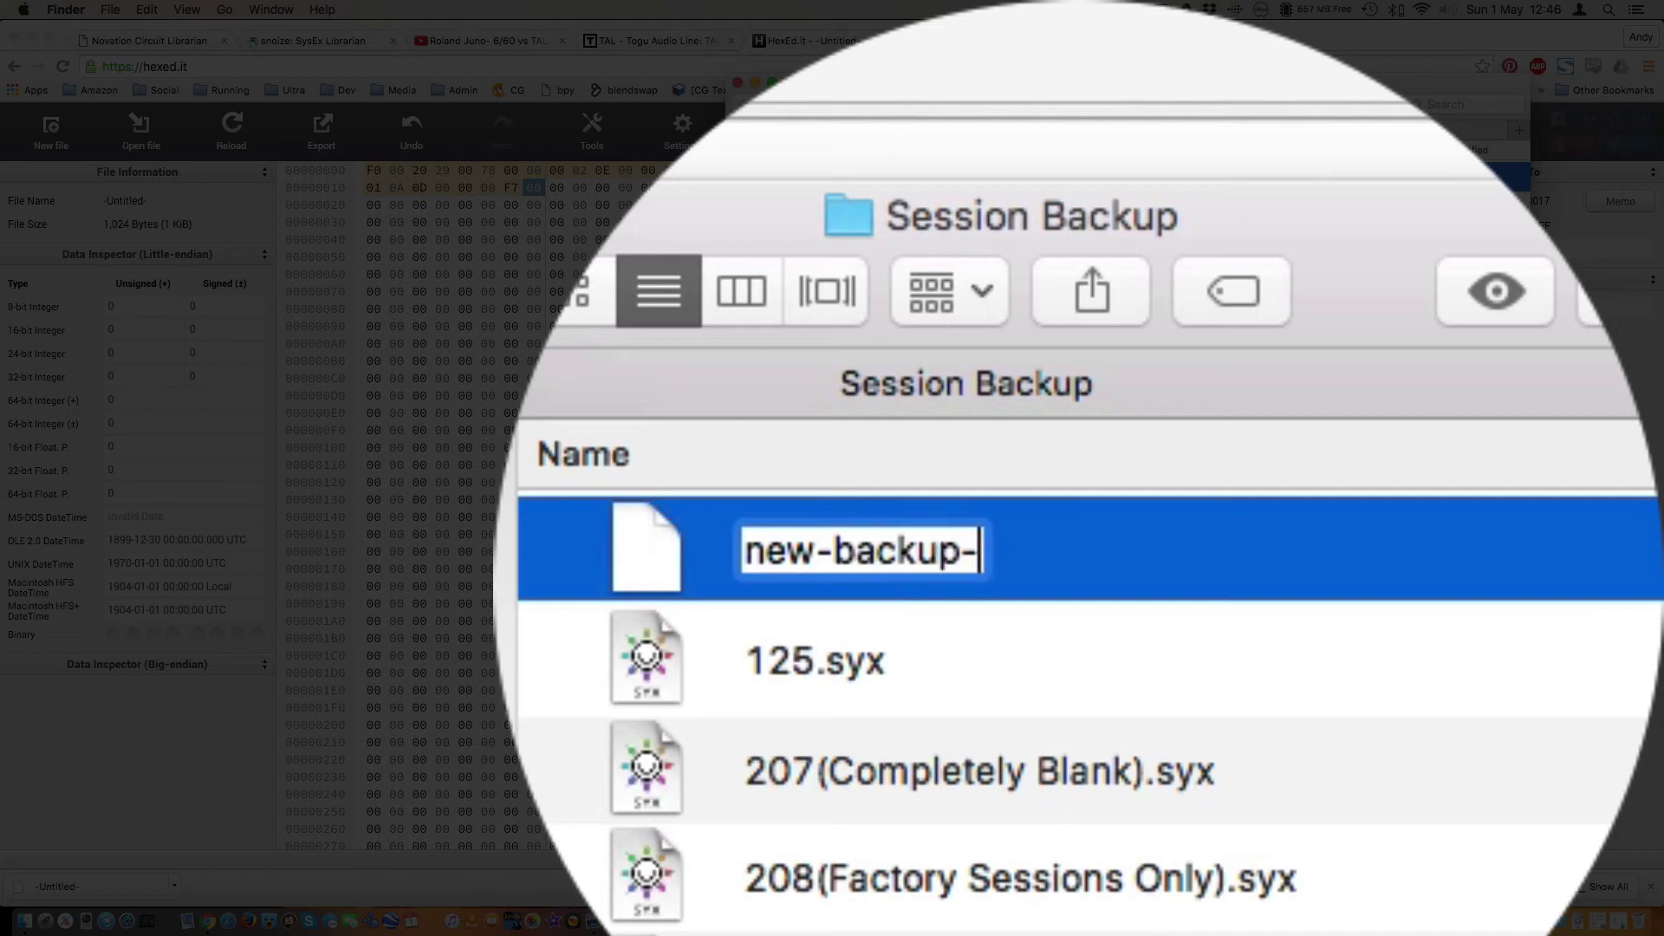
type("request.syx")
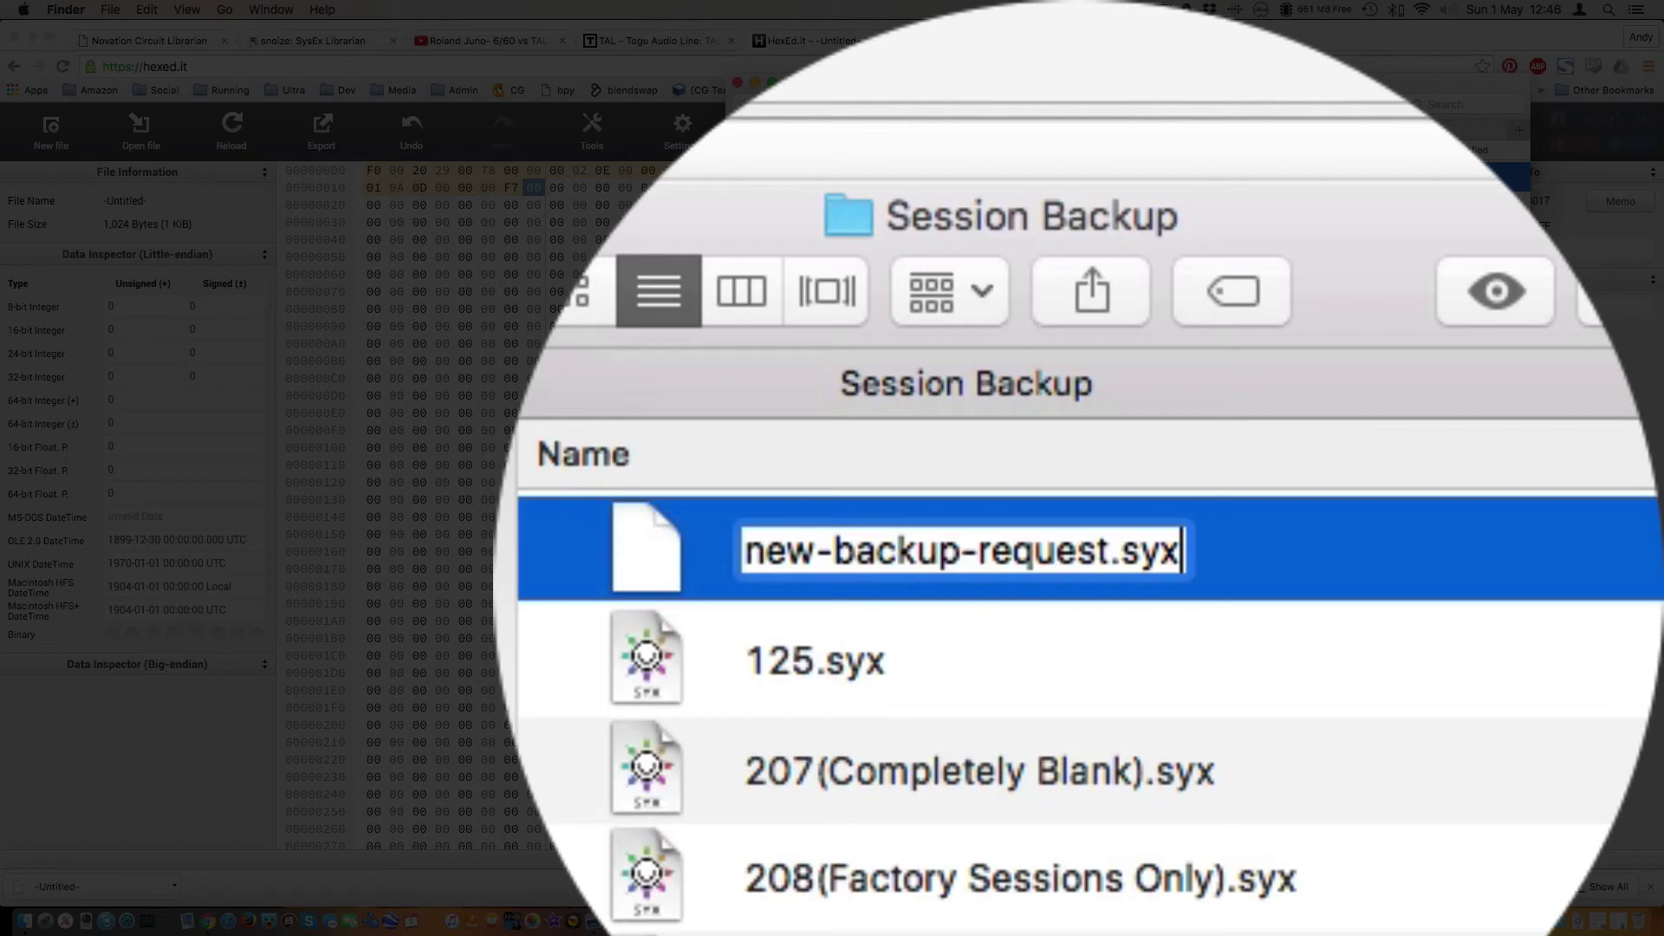
key("Return")
key("Tab")
key("space")
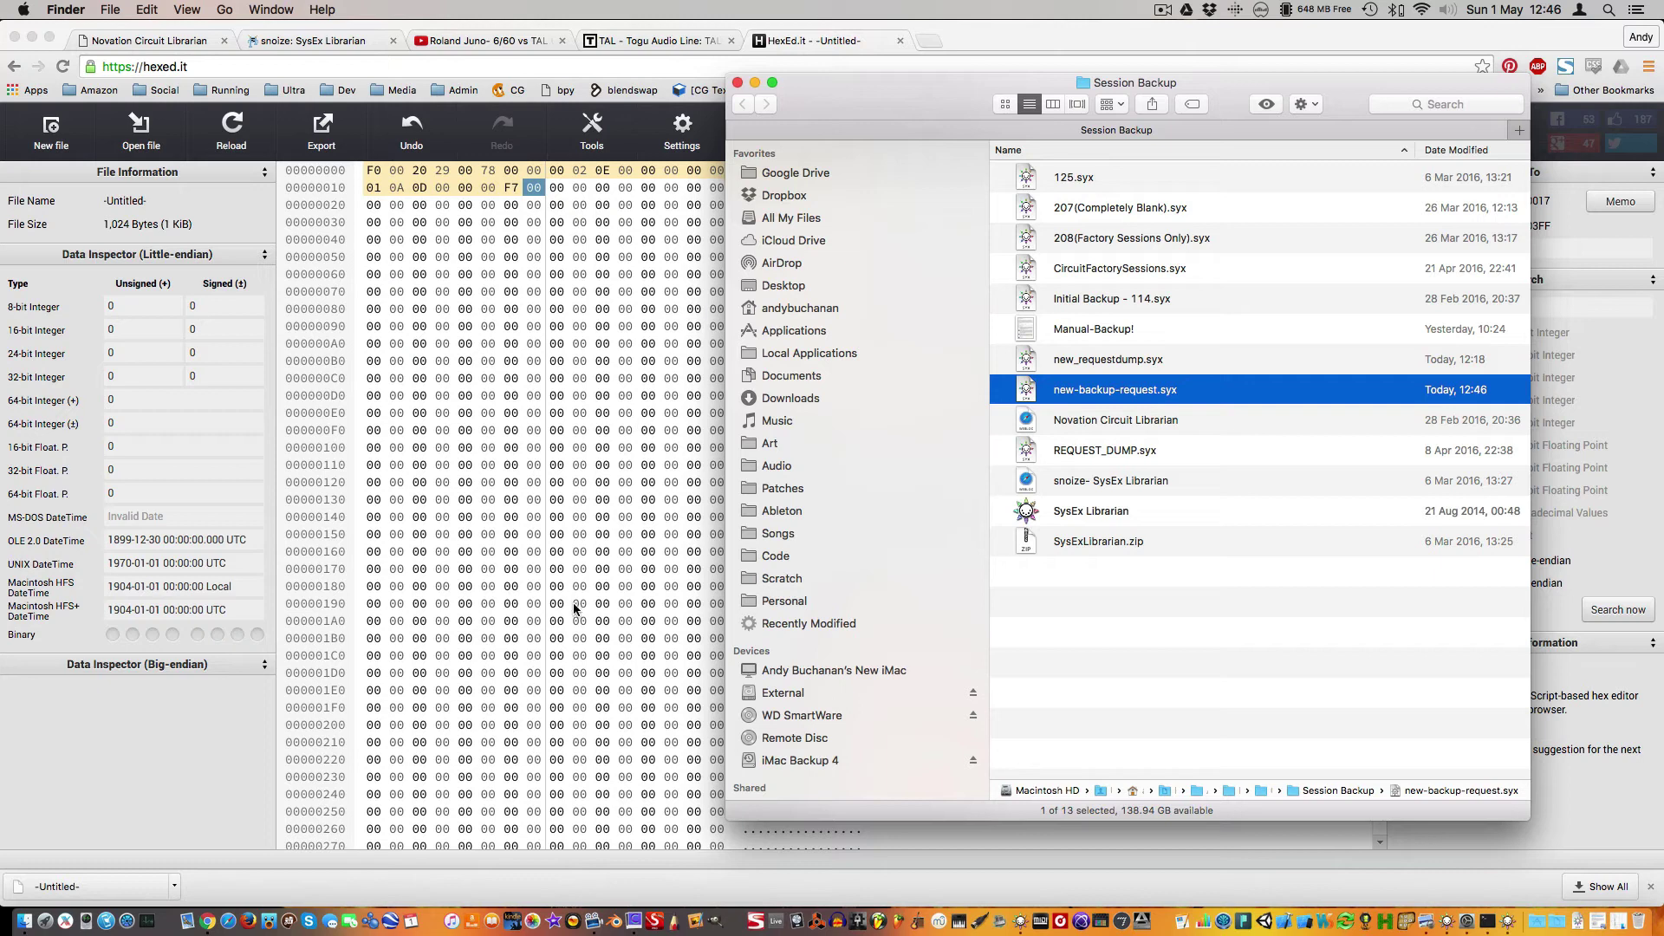
left_click(1021, 902)
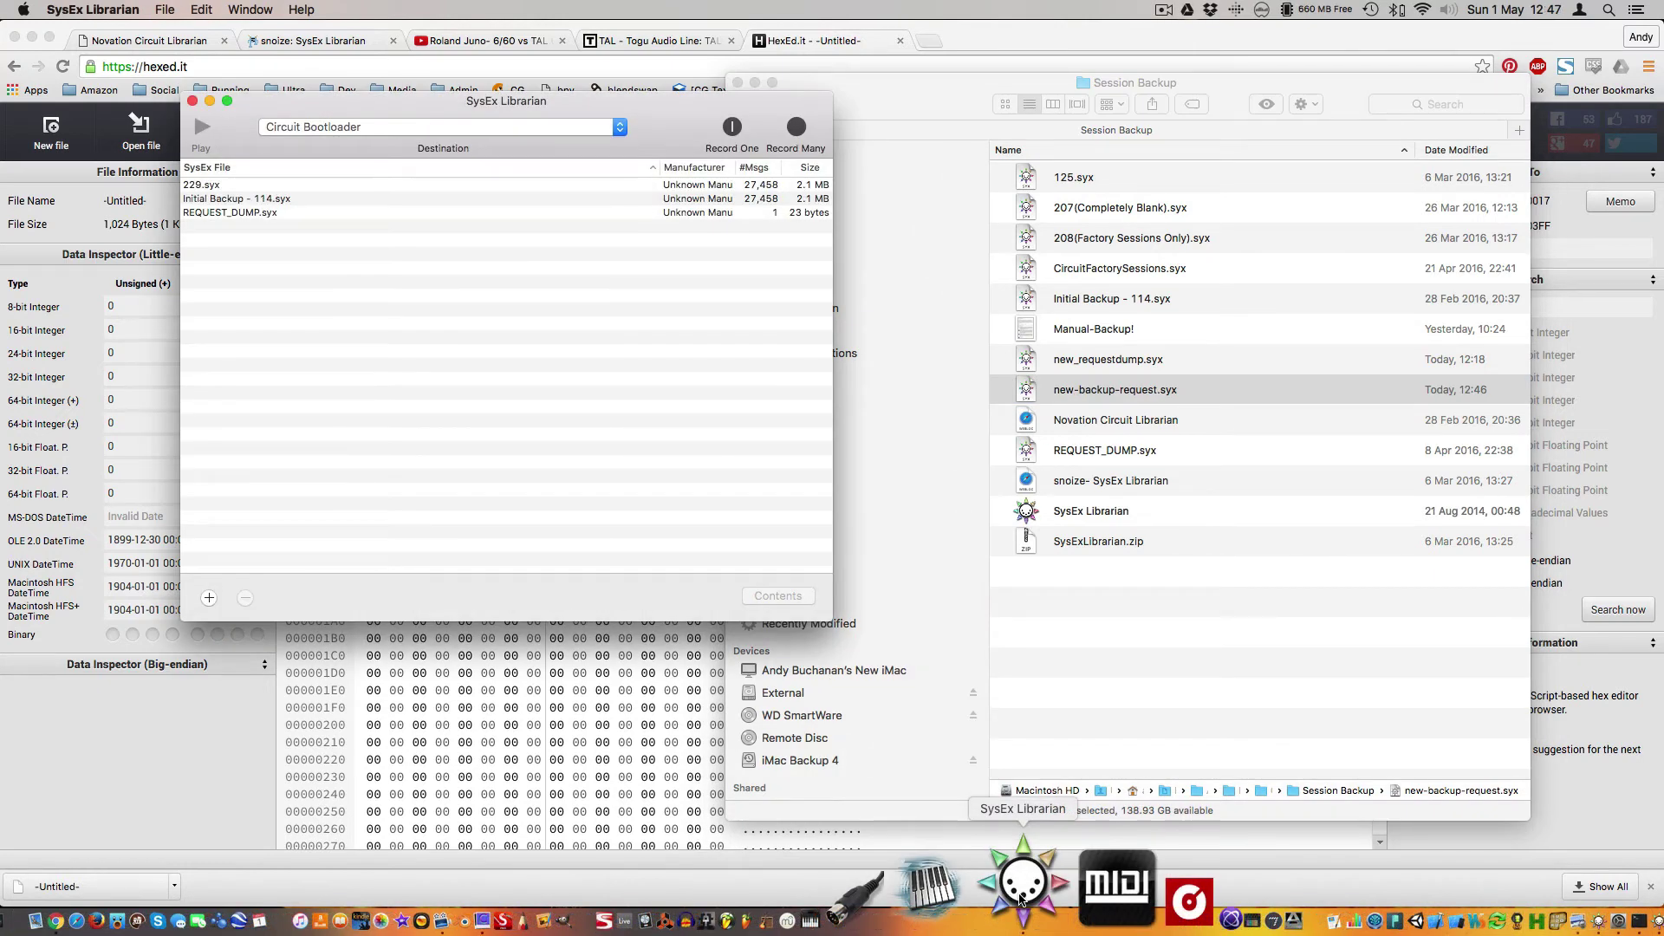
Open a second SysEx Librarian window and start Record Many.
key("super+Tab")
key("super+n")
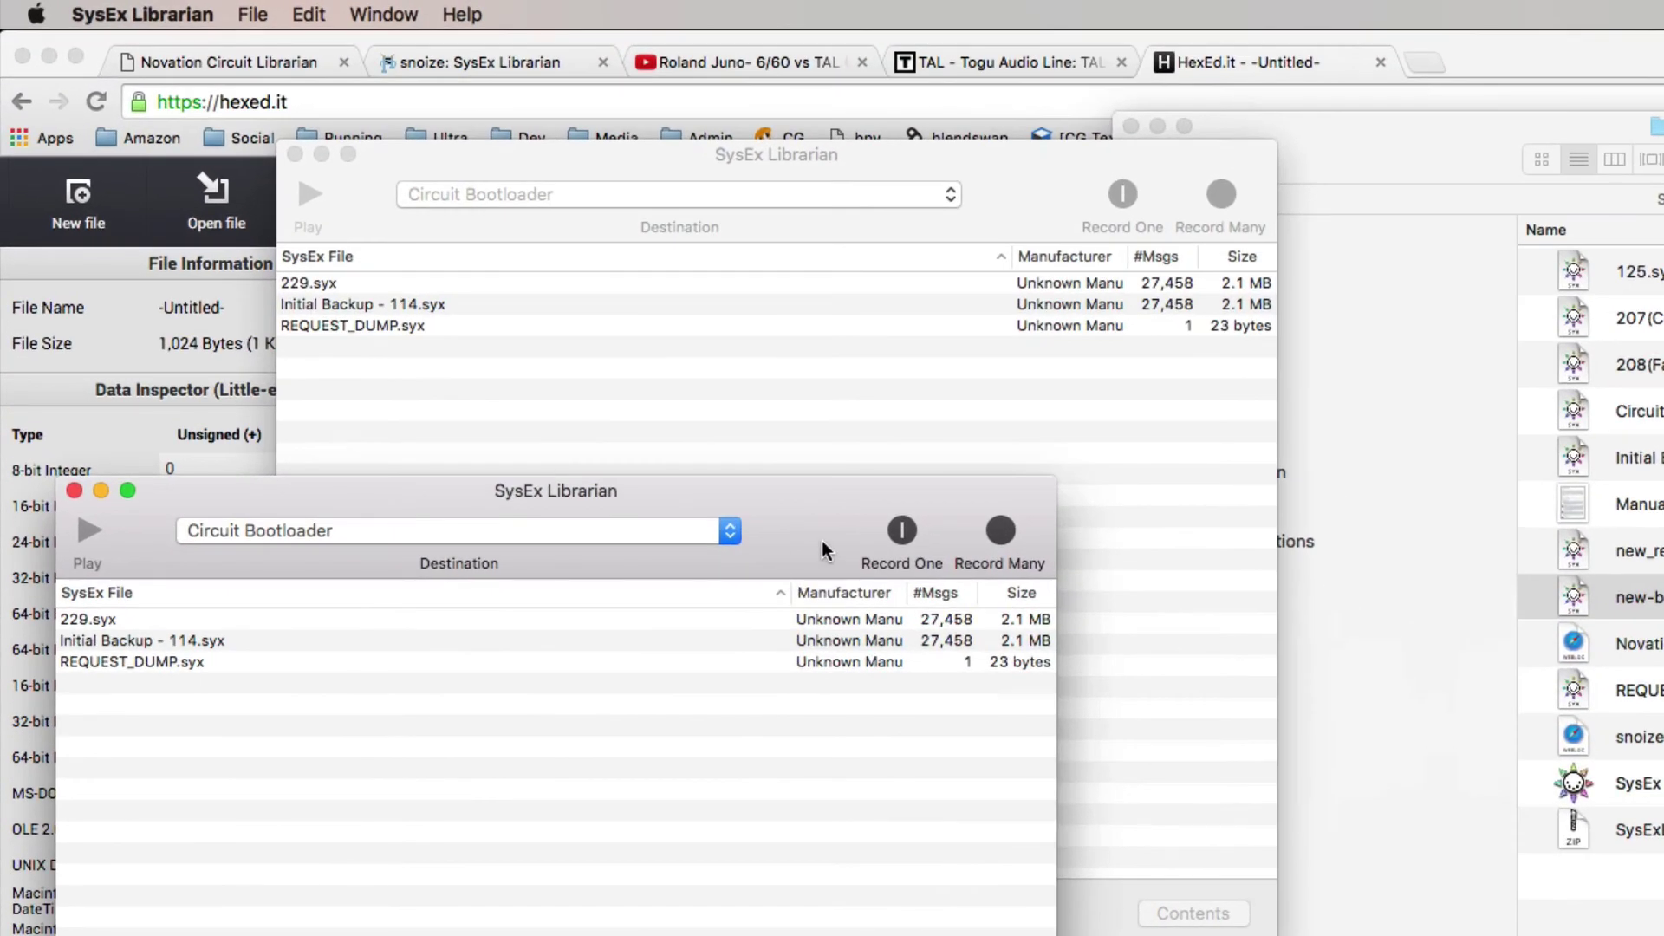
left_click(1003, 530)
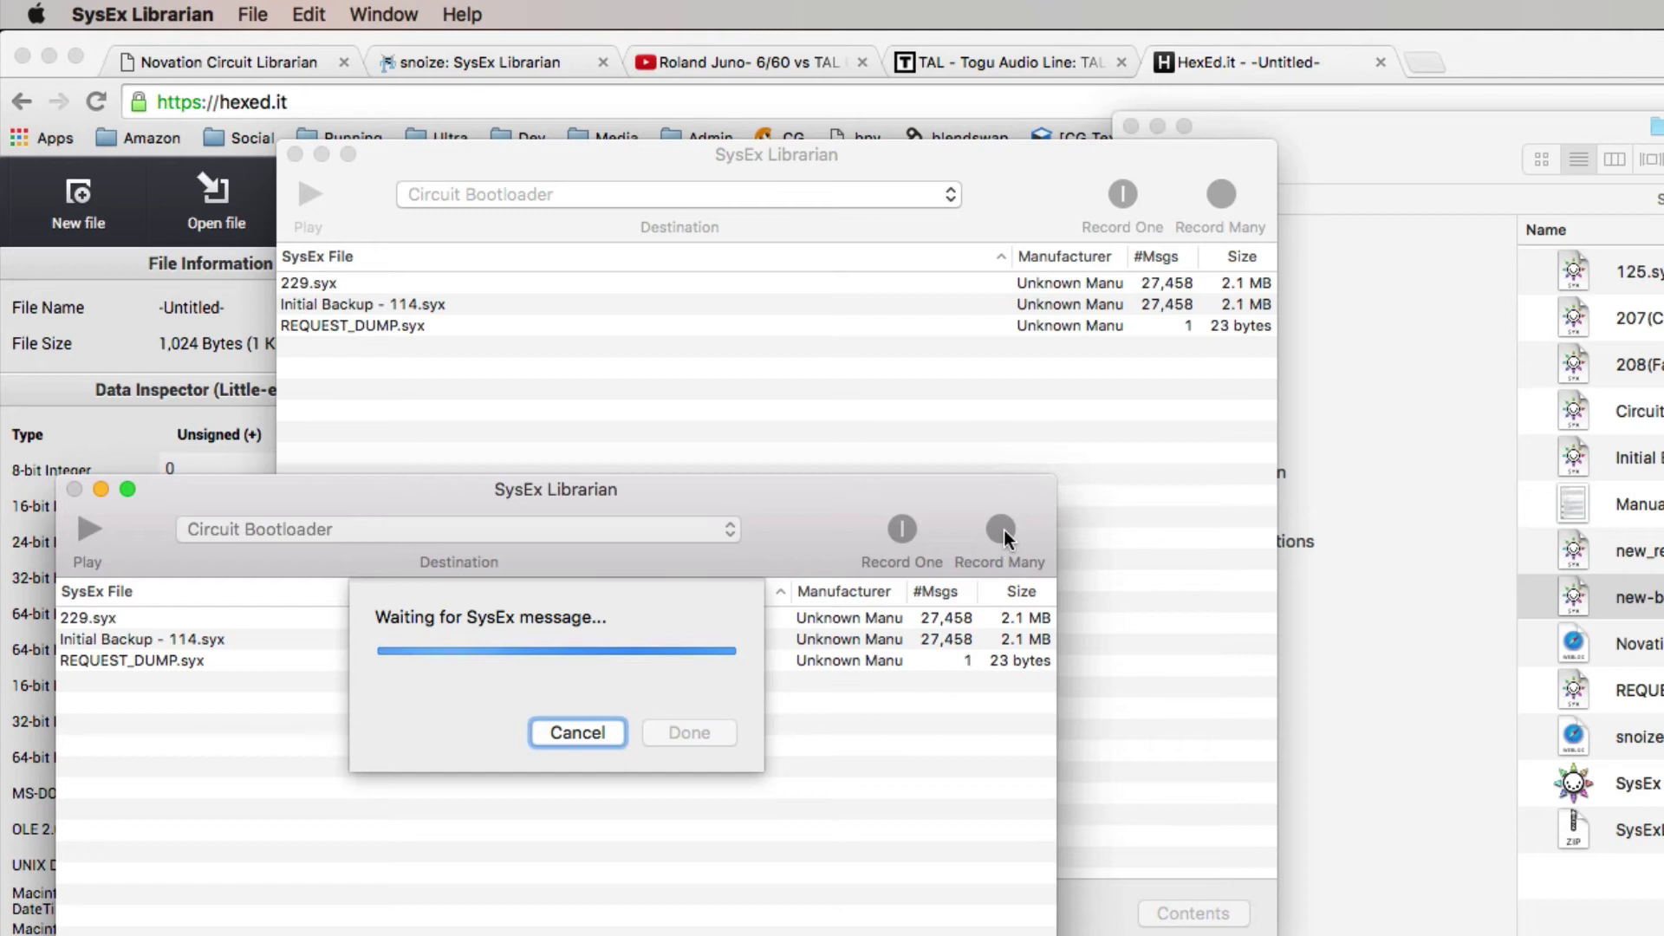
Add new-backup-request.syx to the other window, play it, and finish recording the 2.1 MB dump.
left_click(612, 371)
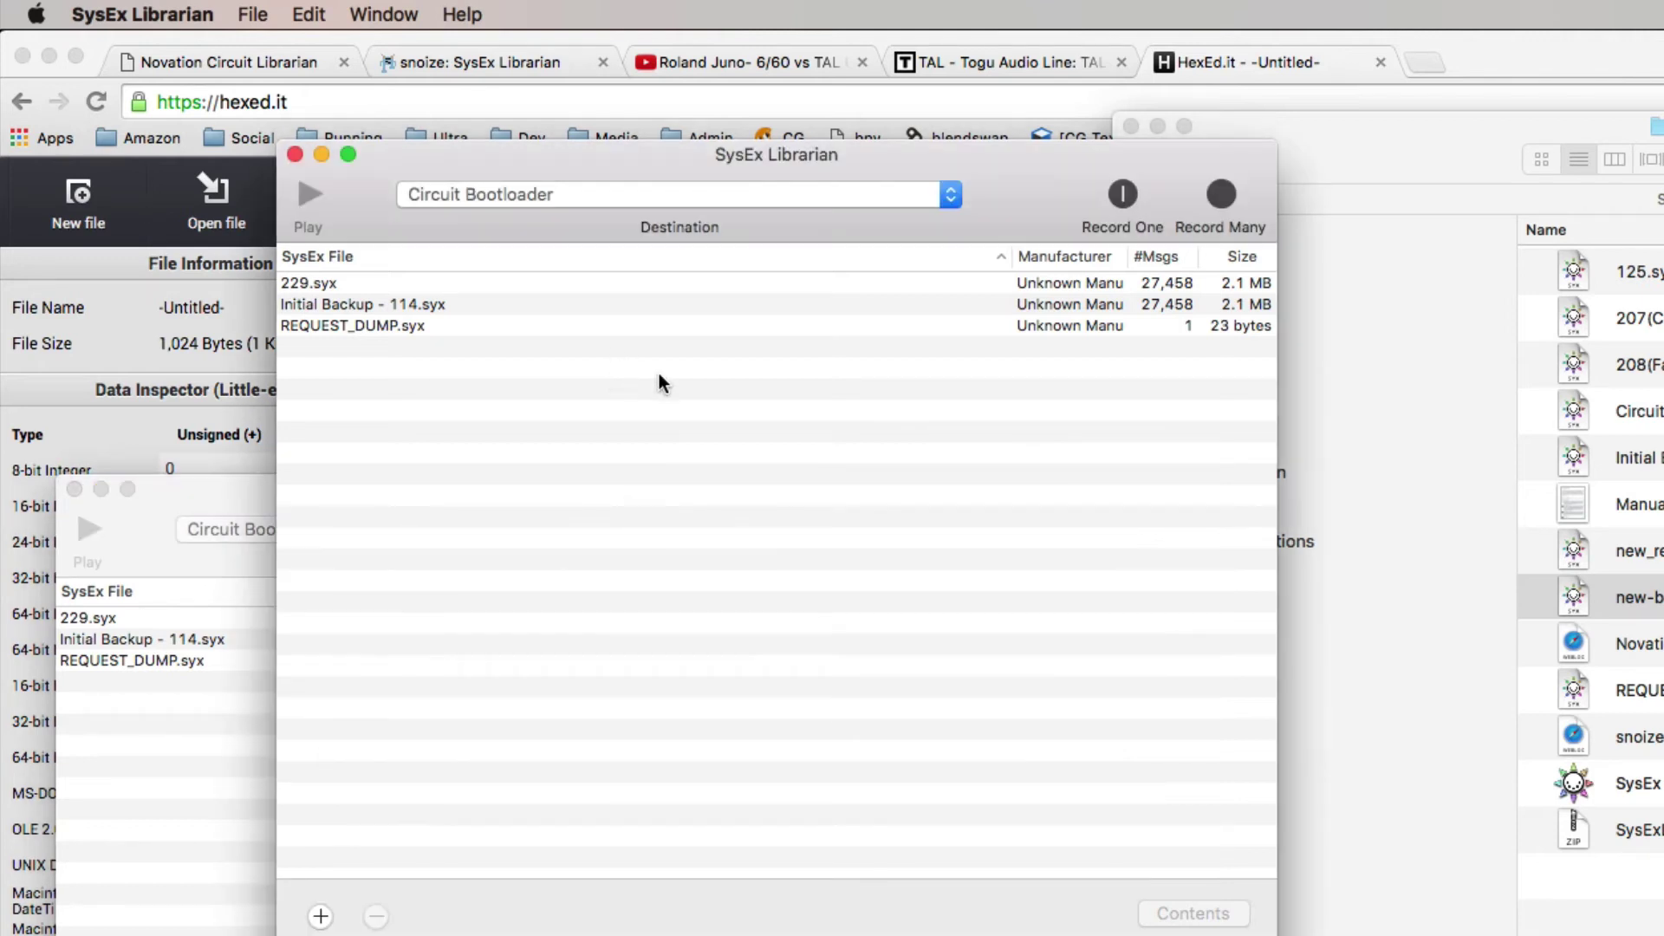
left_click_drag(1638, 598, 743, 470)
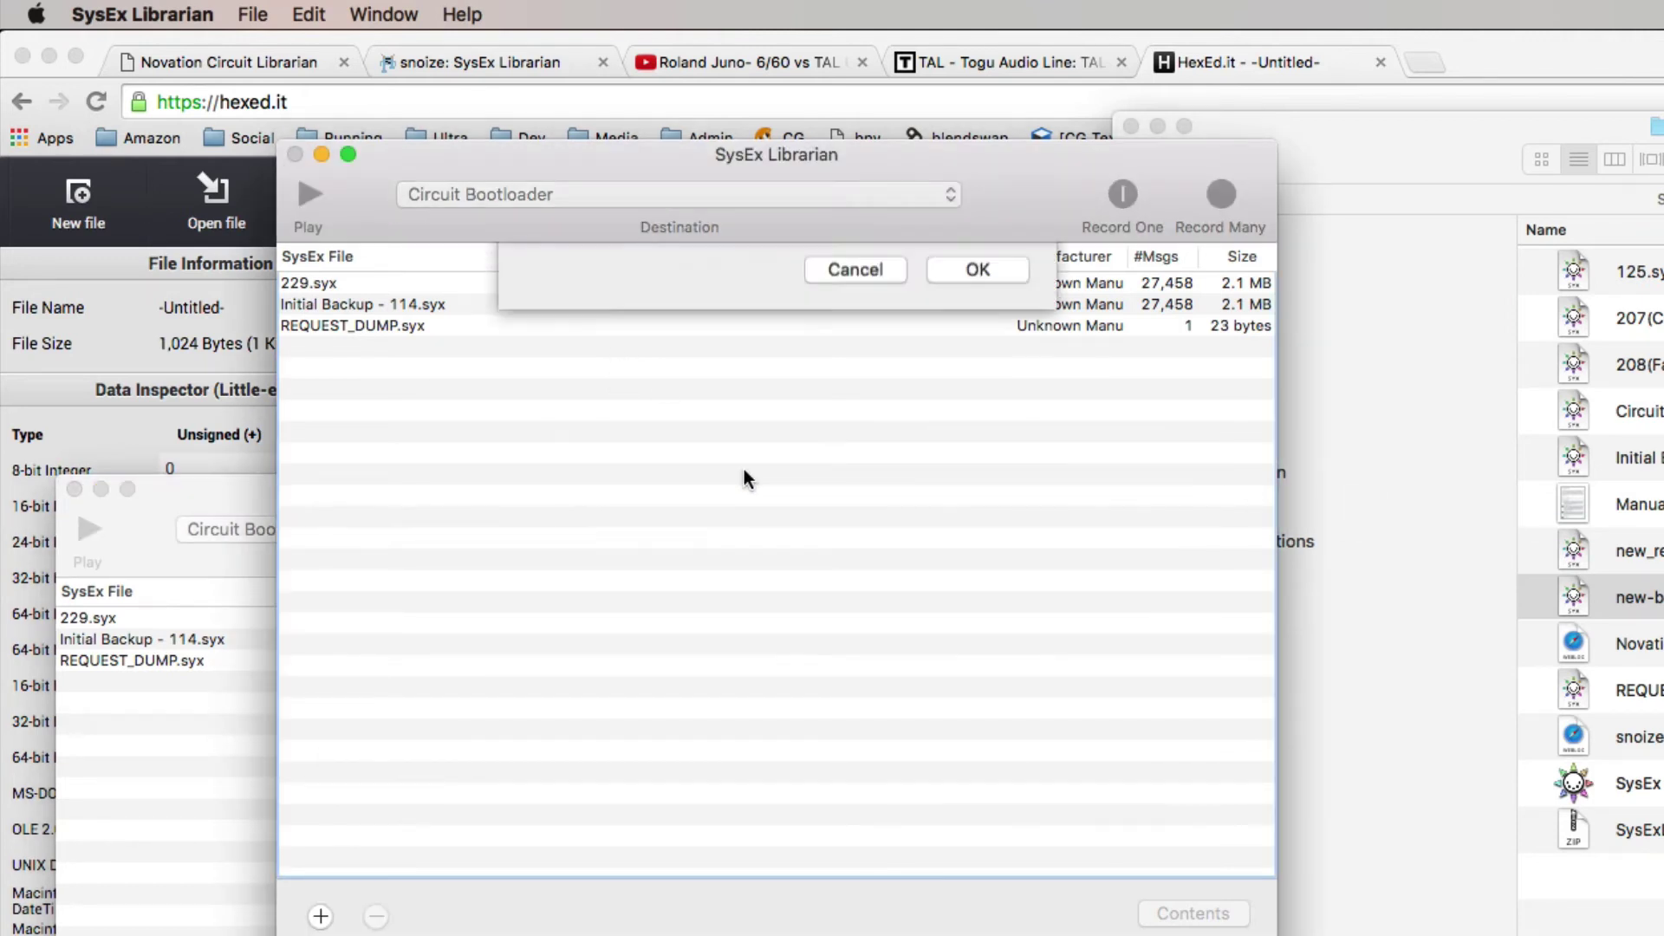
left_click(962, 548)
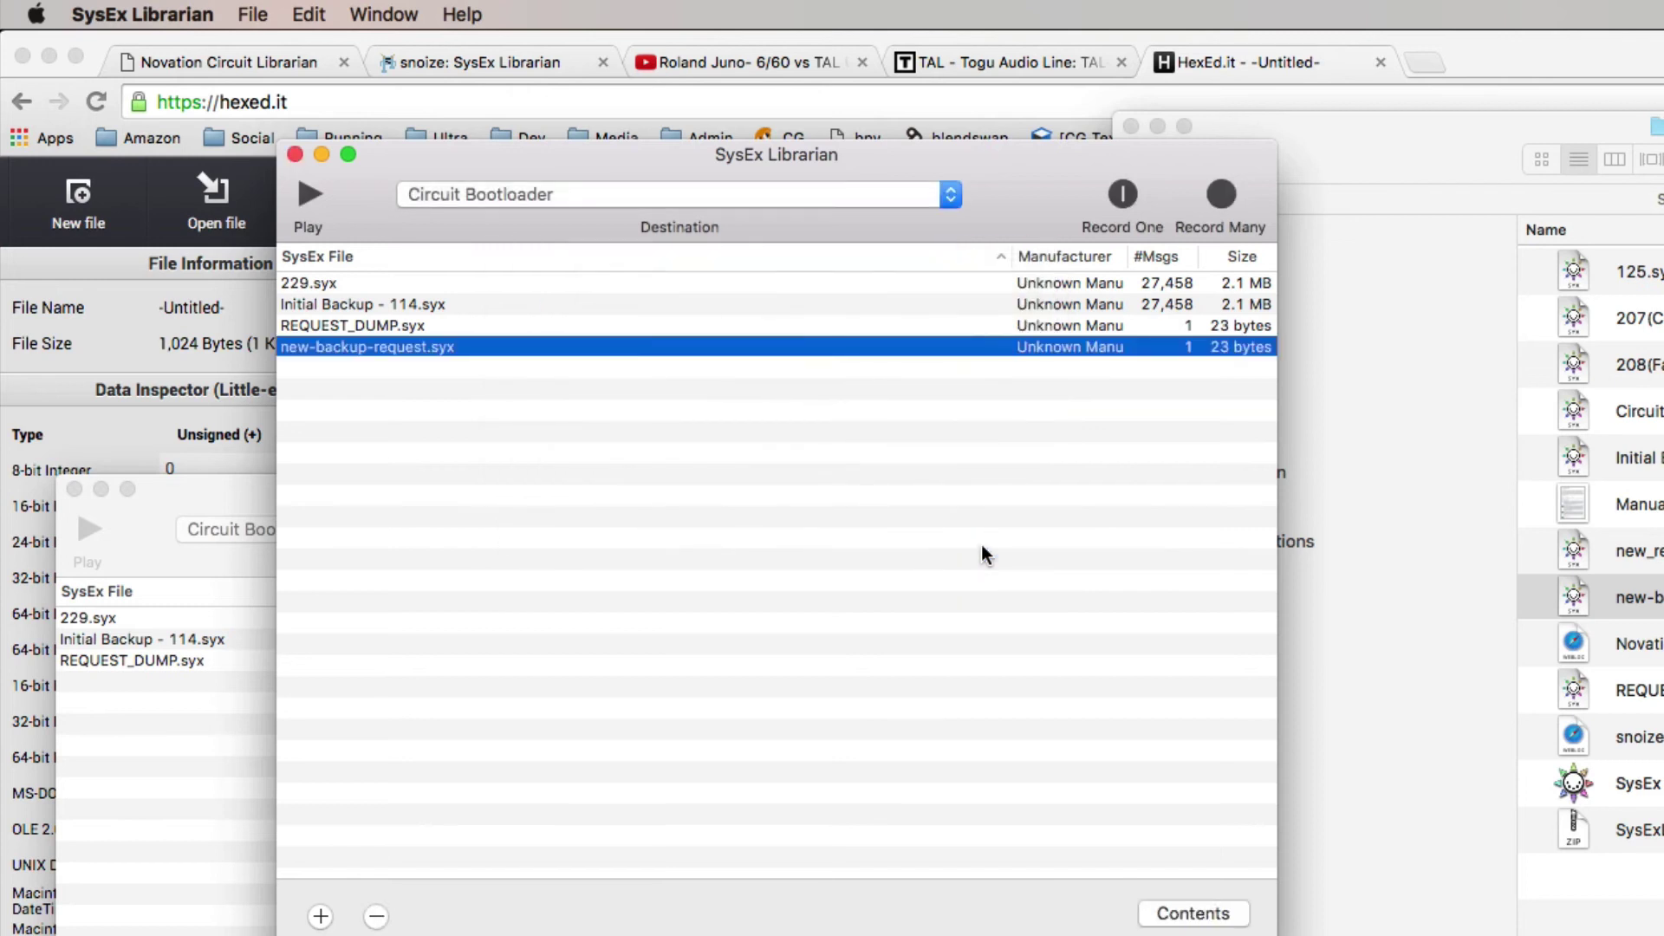
left_click(308, 196)
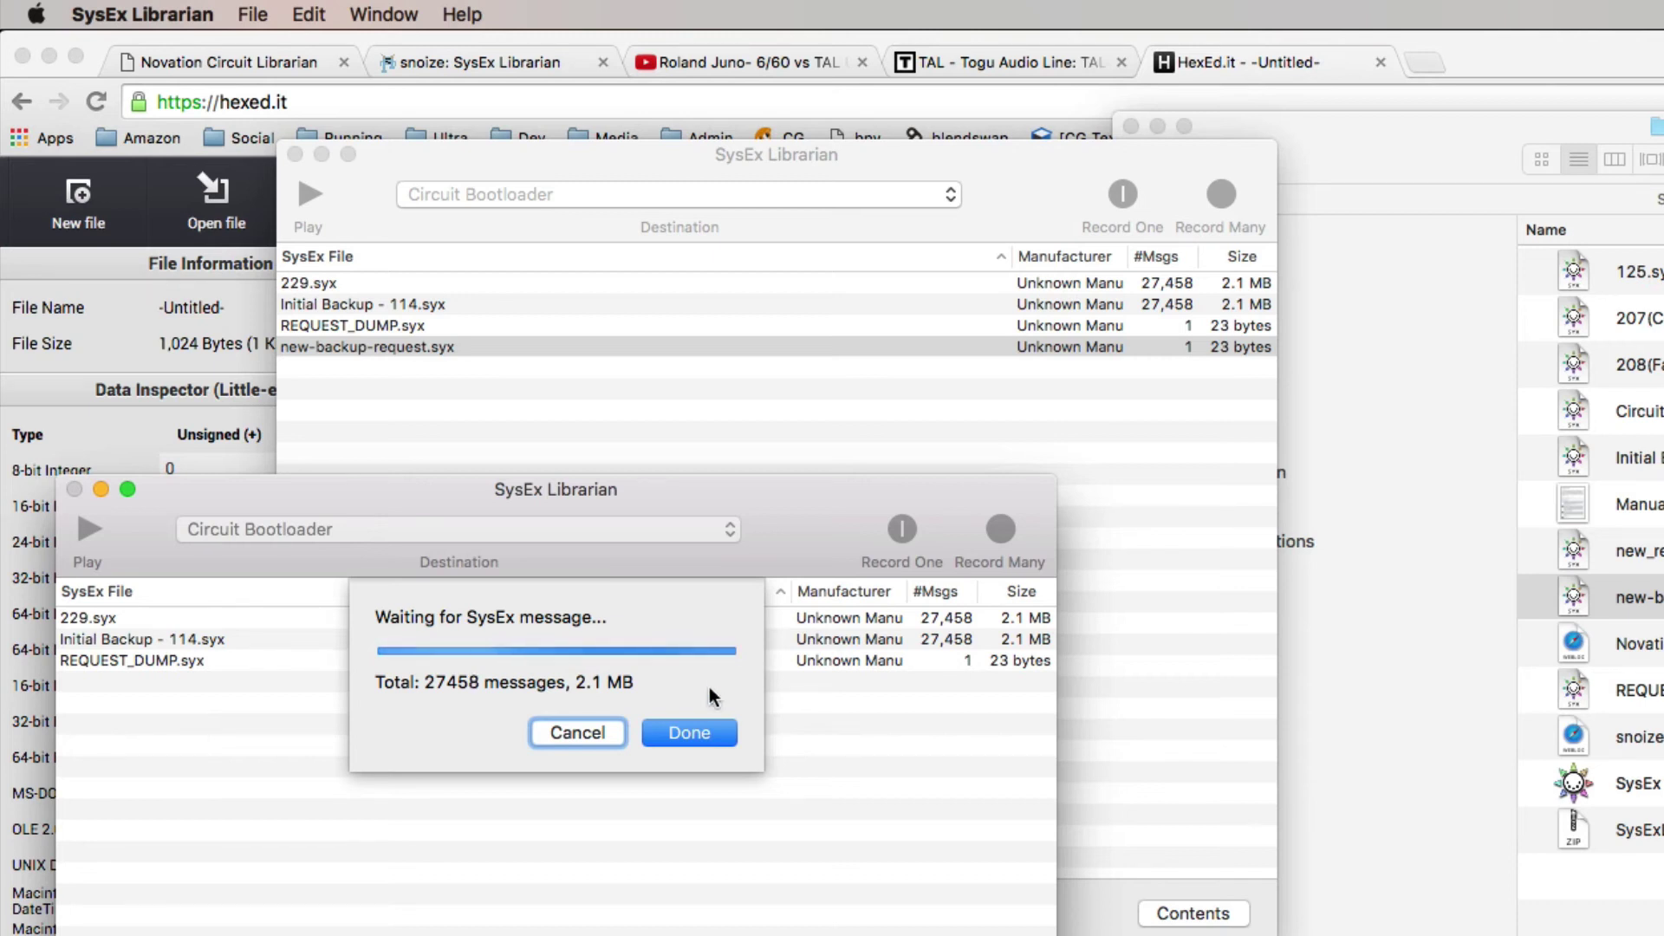
left_click(689, 731)
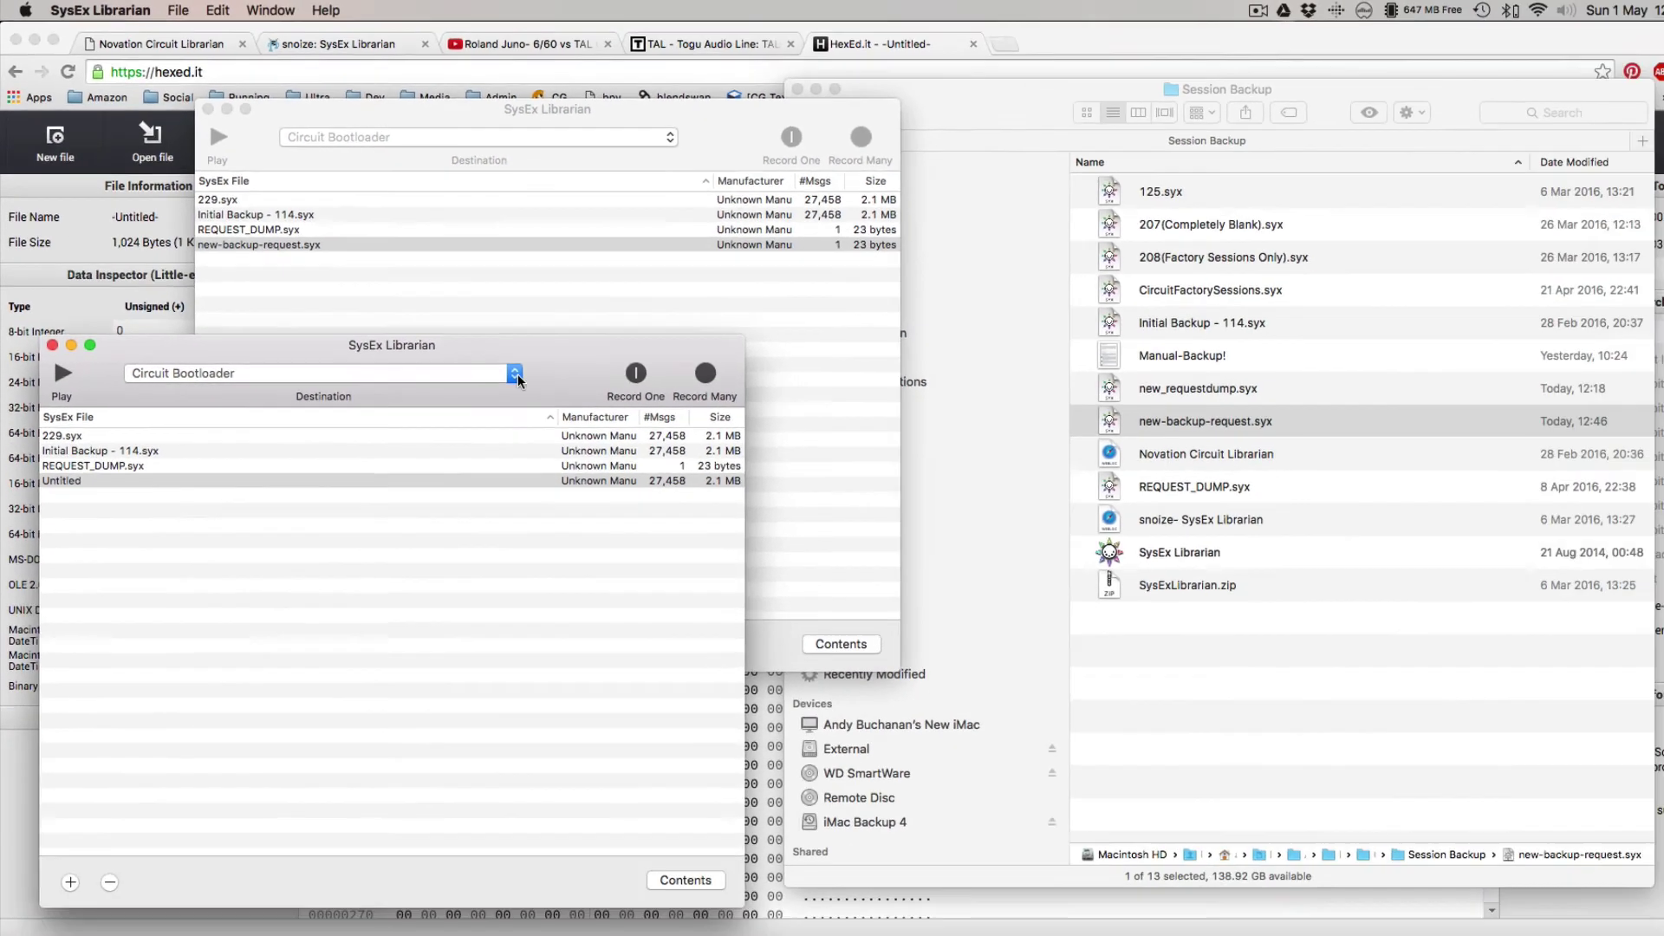
Close the extra window and play the 27,458-message Untitled dump to Circuit Bootloader.
left_click(216, 121)
left_click(208, 109)
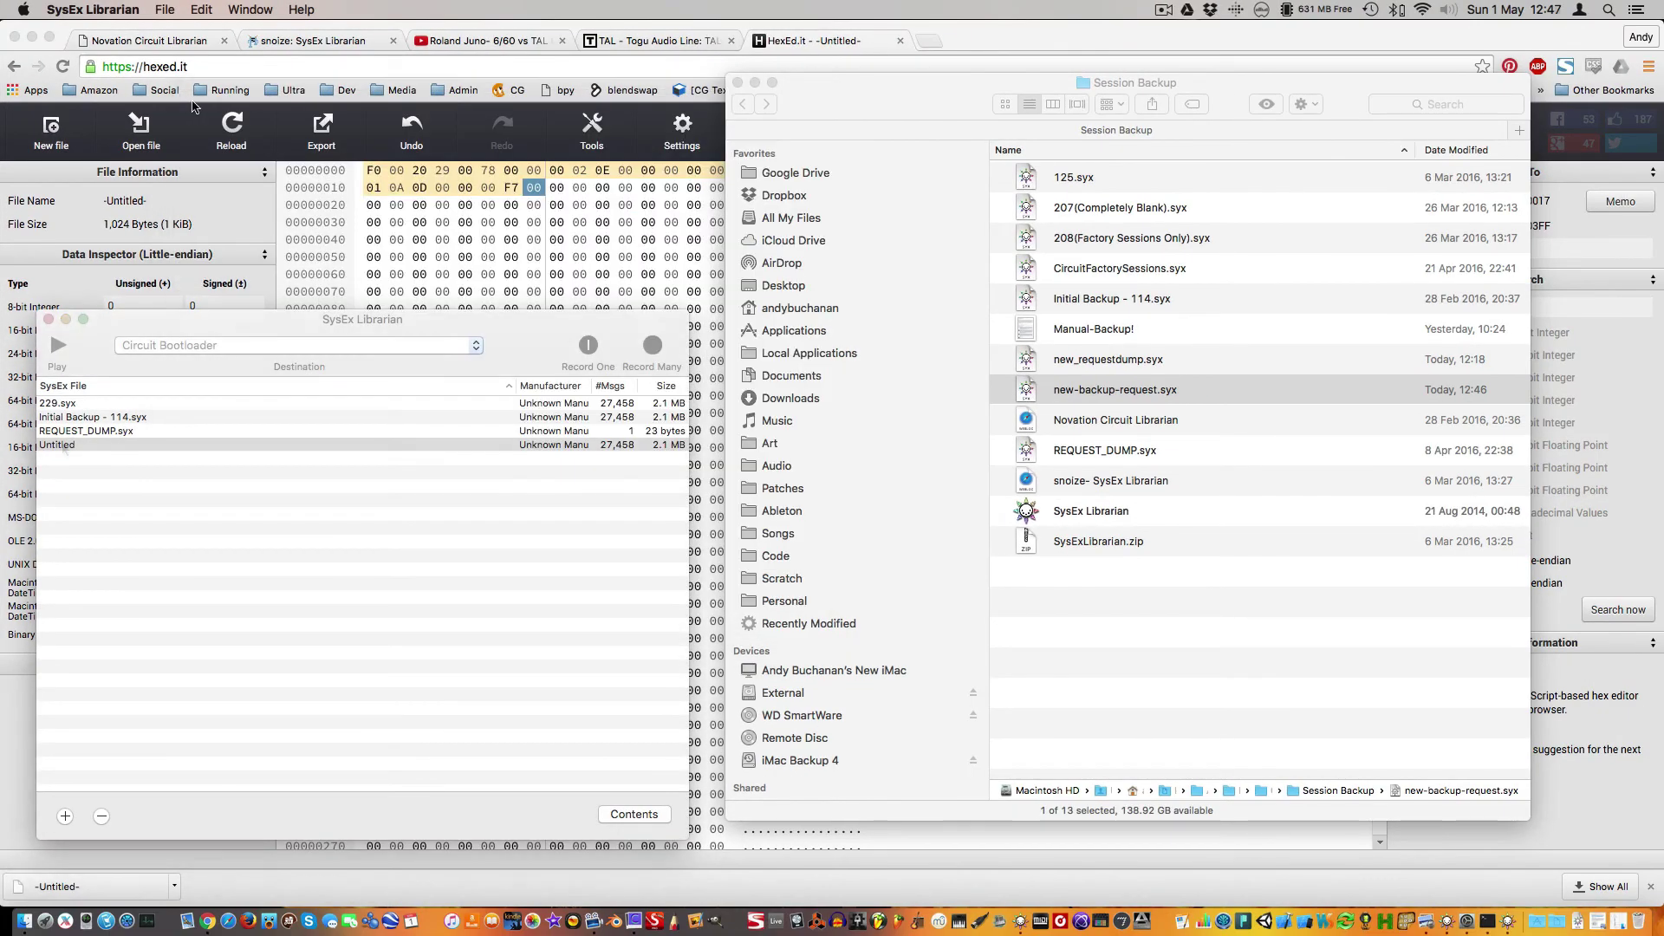
left_click(62, 445)
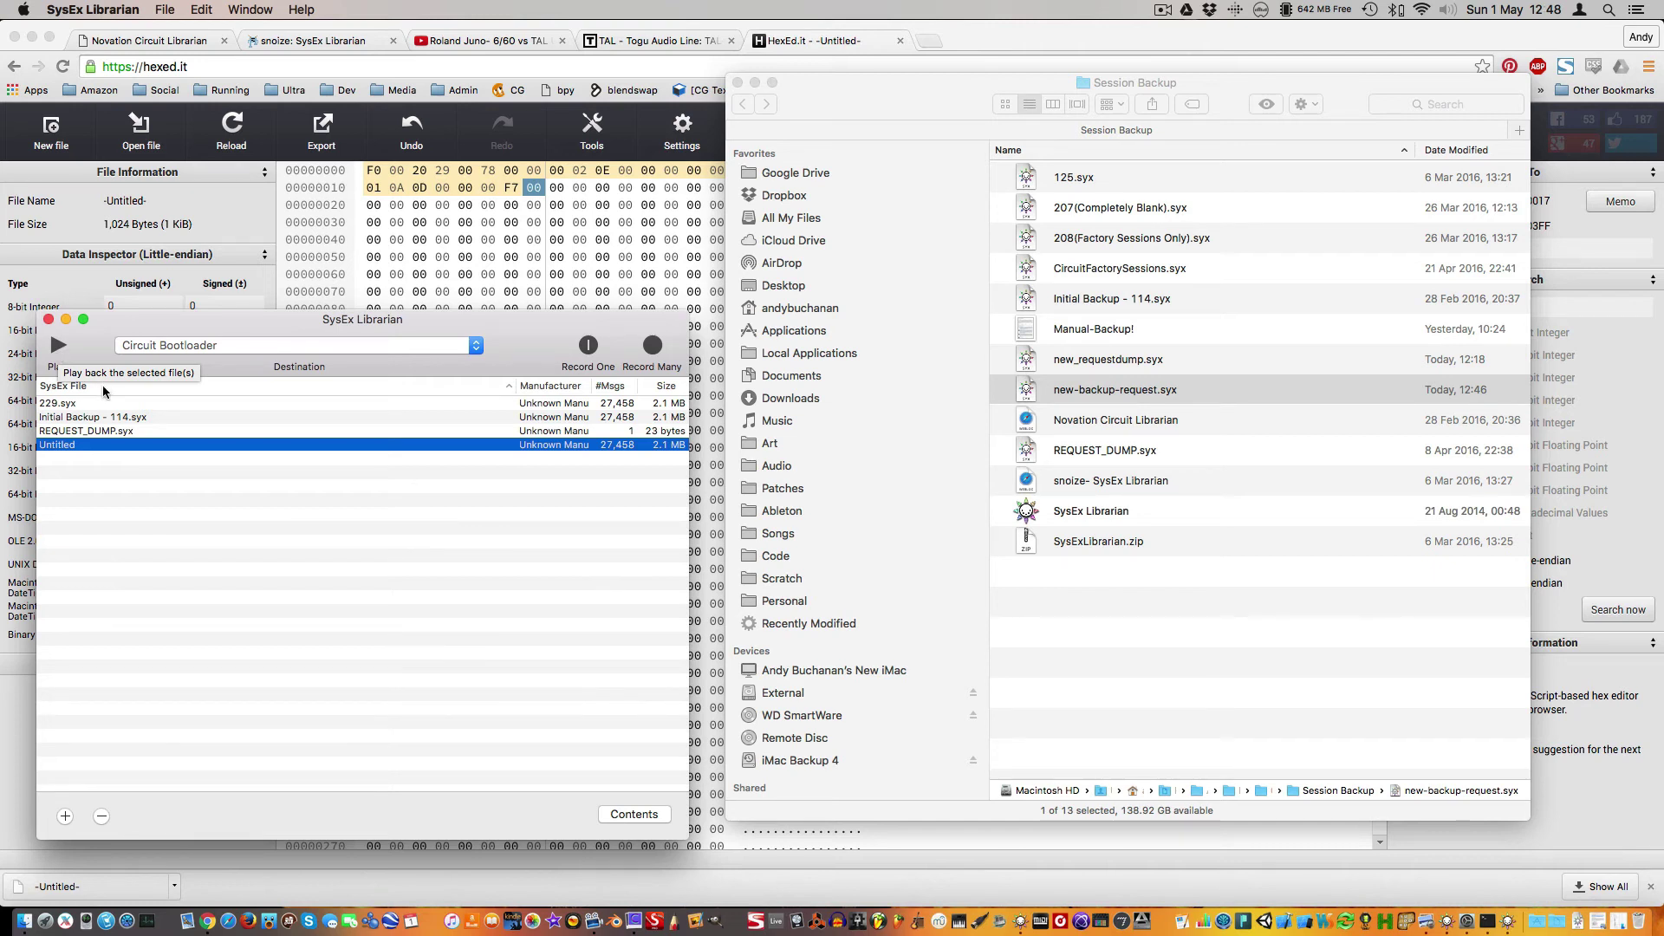
left_click(57, 347)
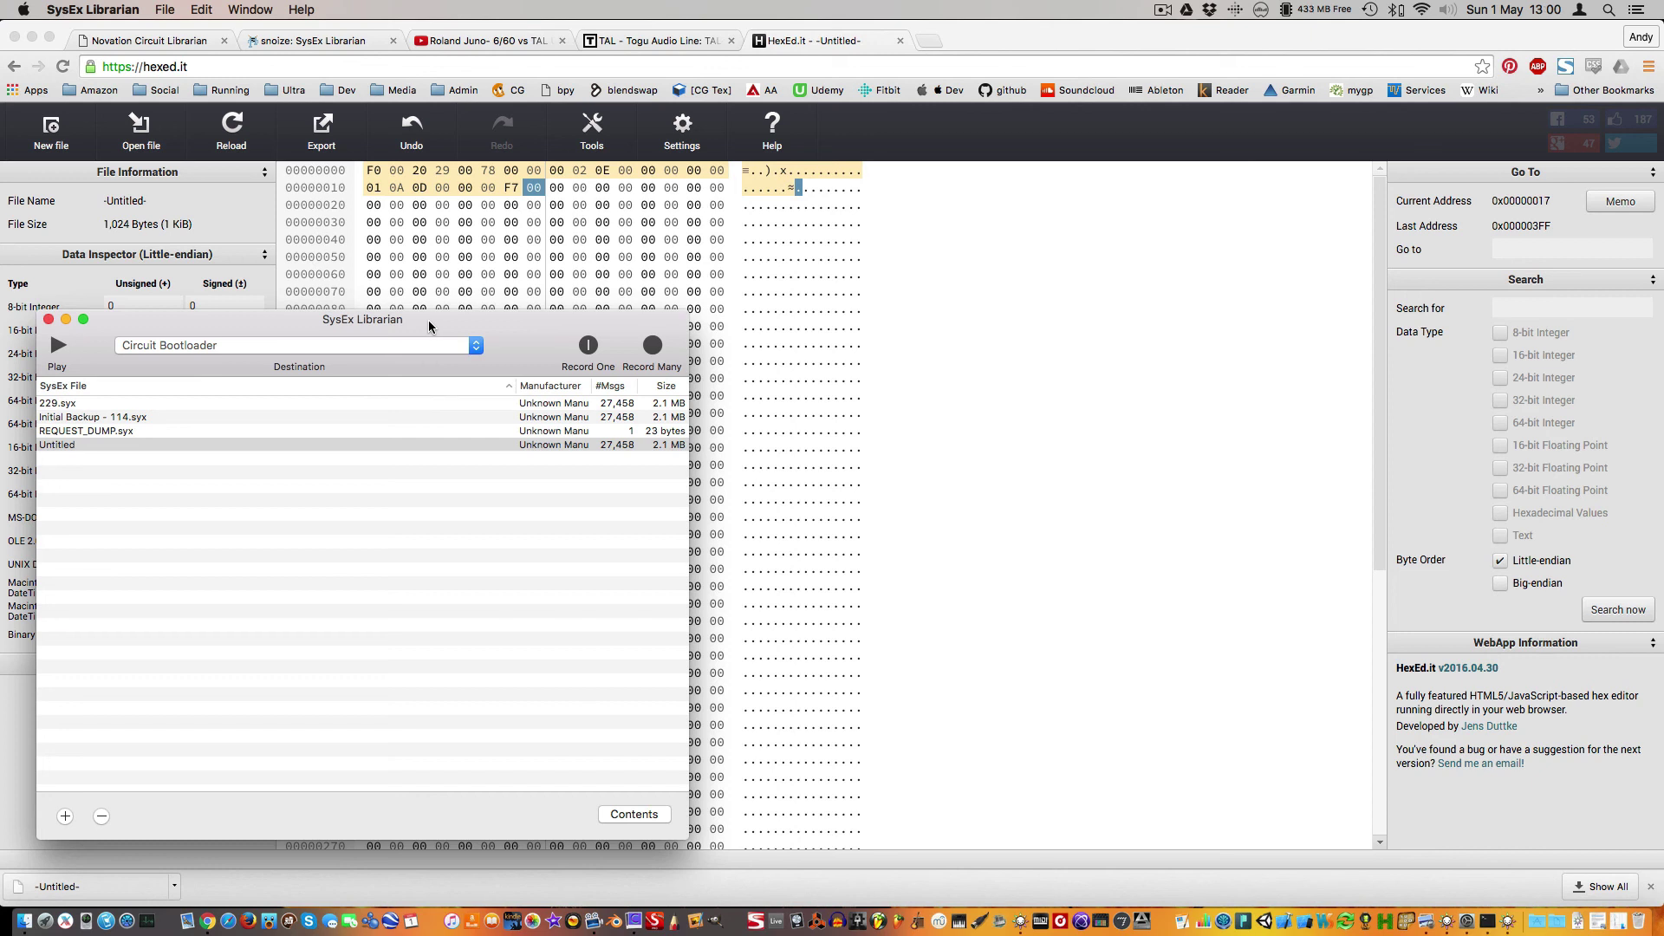
left_click(492, 556)
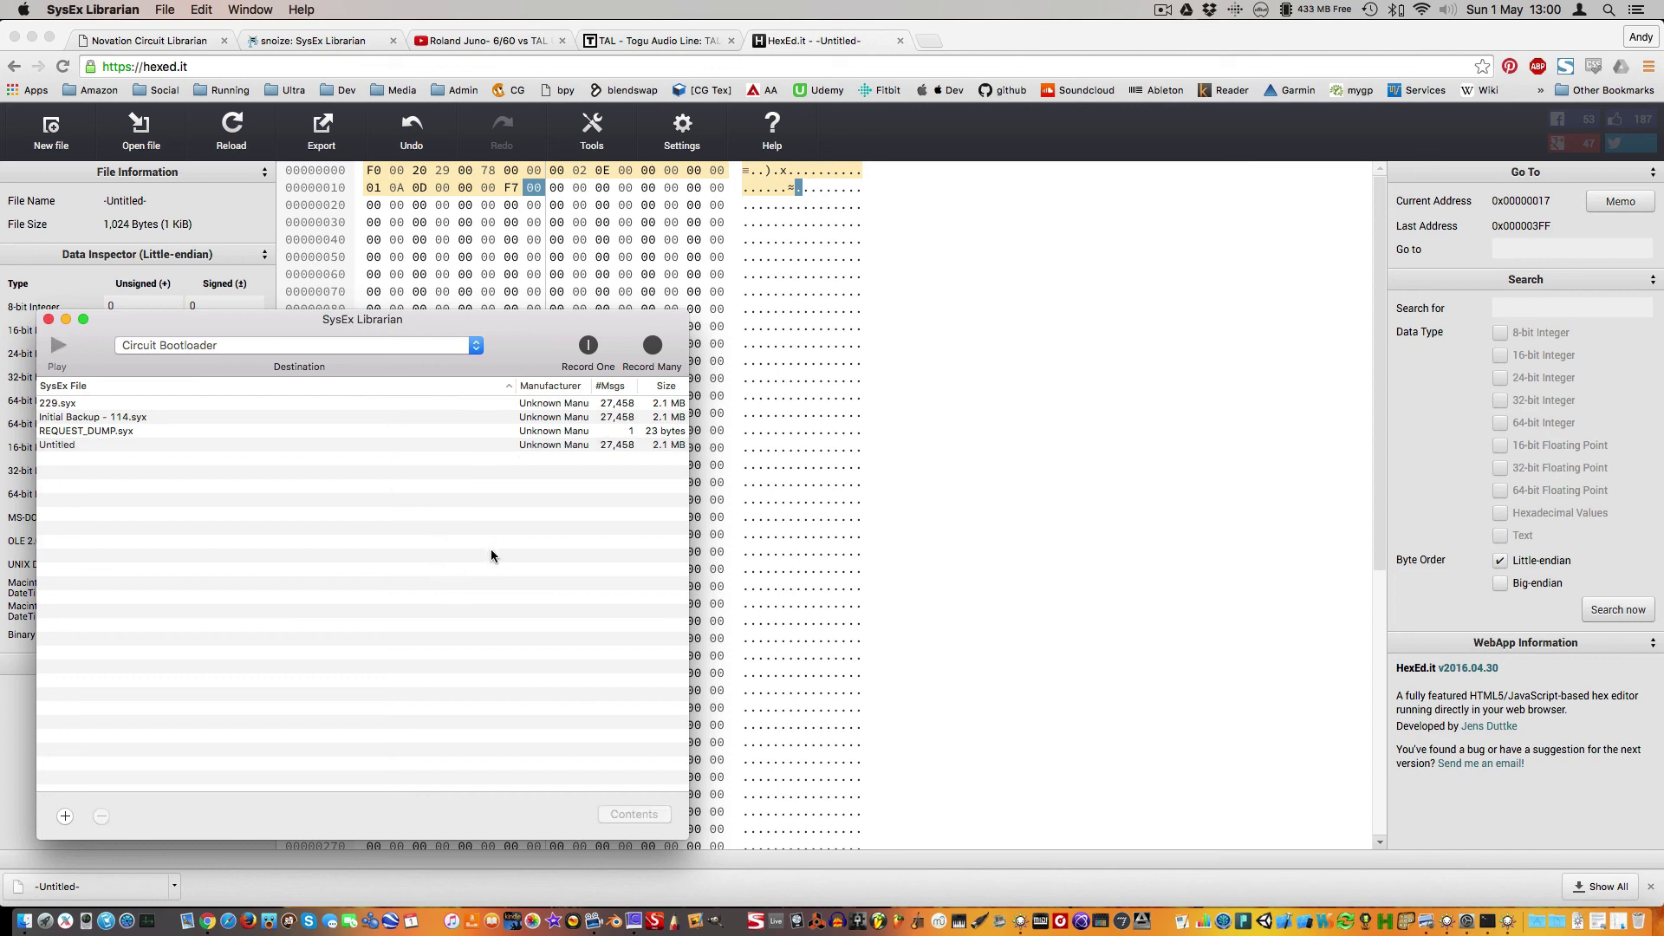
left_click(283, 443)
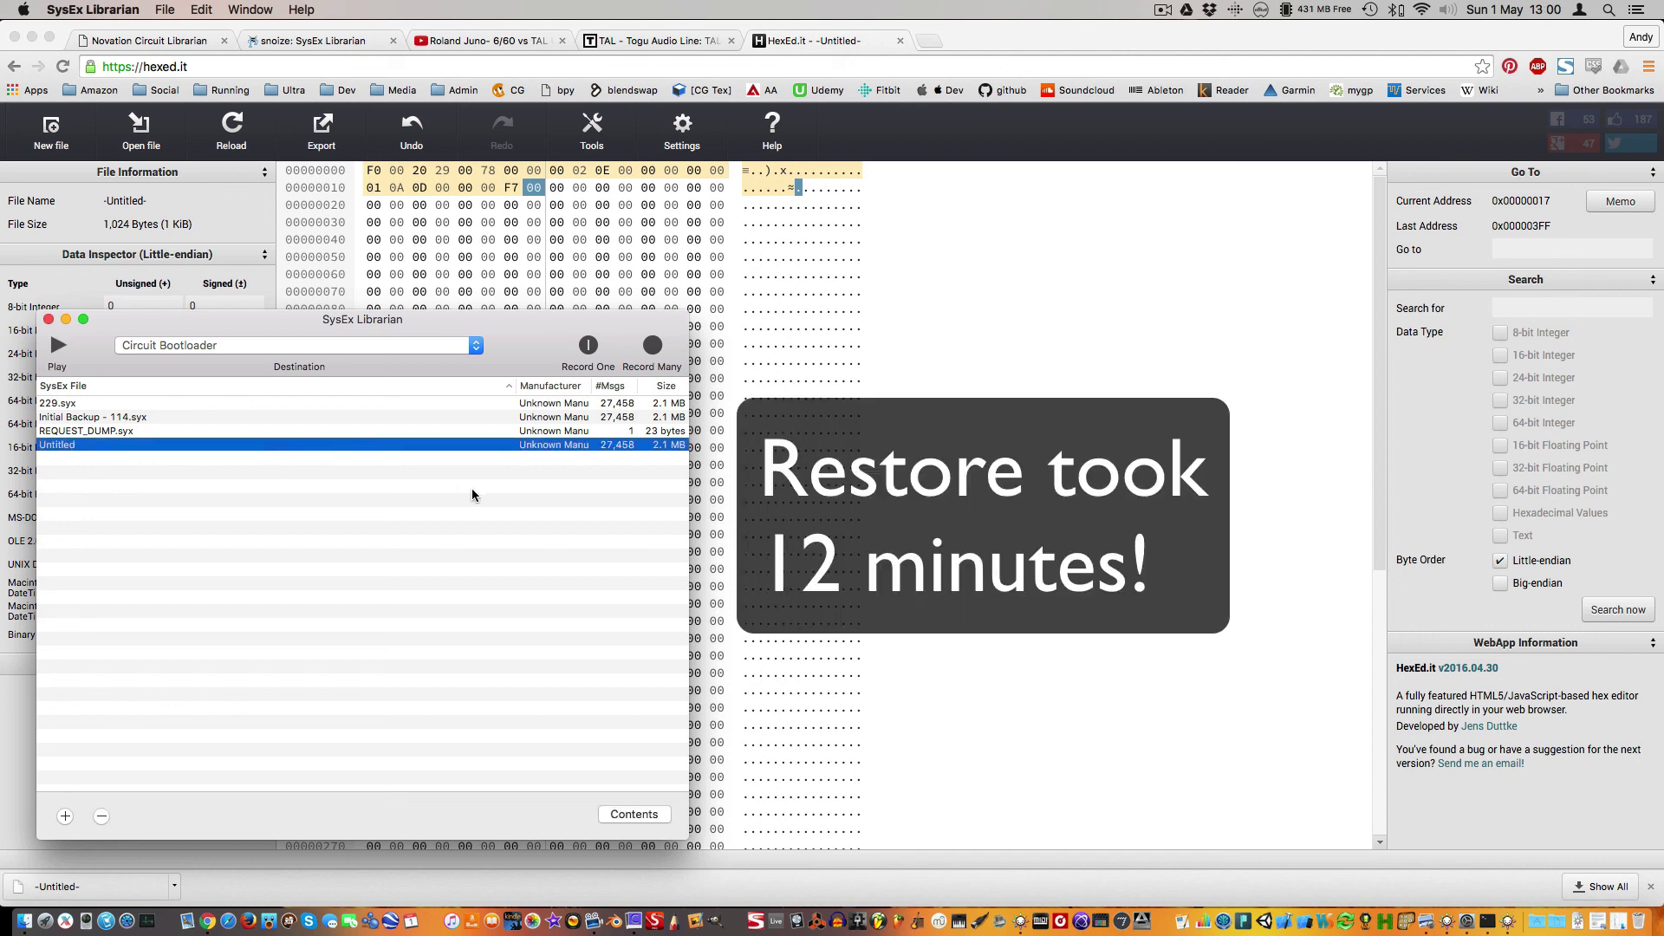